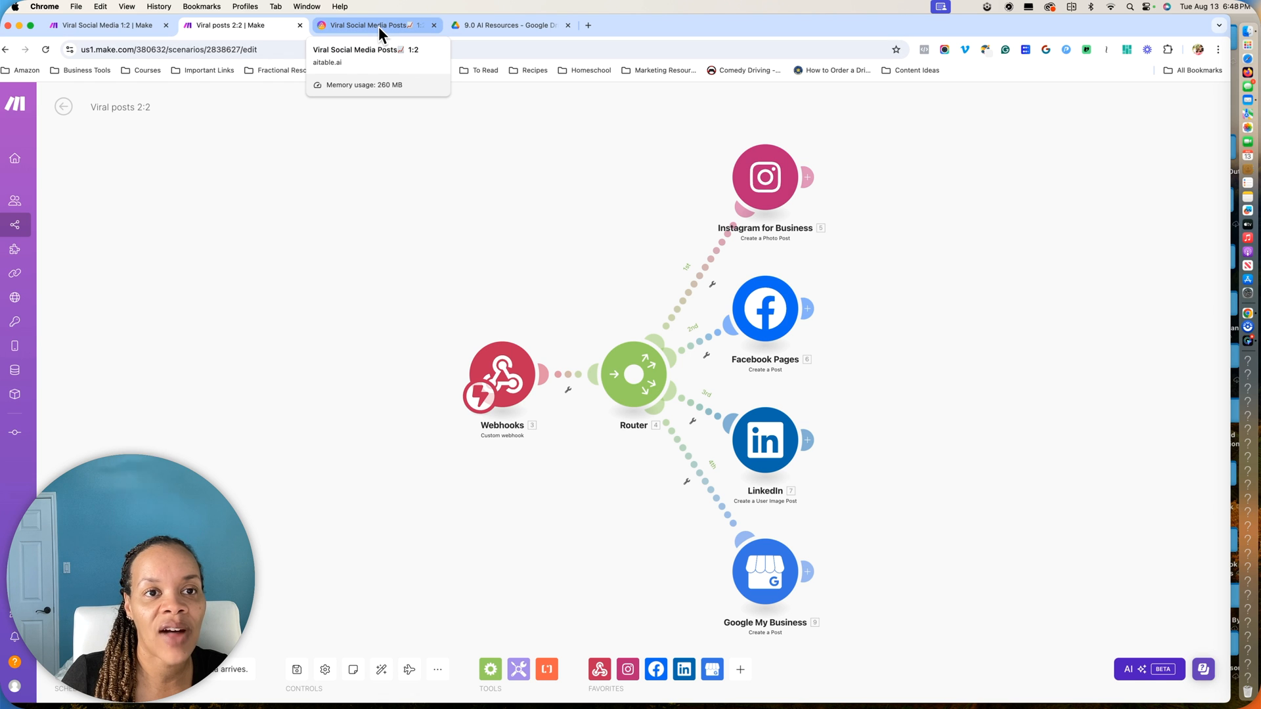
Review the Viral Social Media 1:2 scenario in Make, the AITable posts datasheet and the Viral posts 2:2 scenario
{"action": "left_click", "coordinate": [88, 26]}
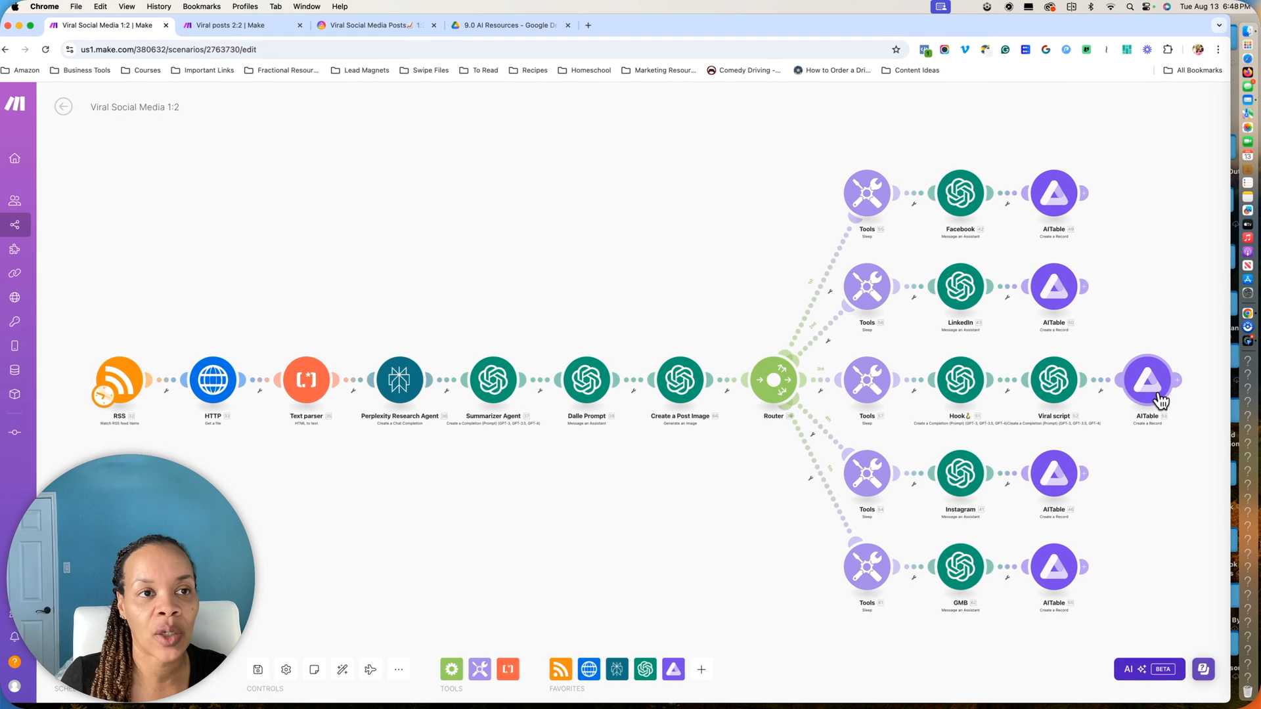
{"action": "left_click", "coordinate": [374, 25]}
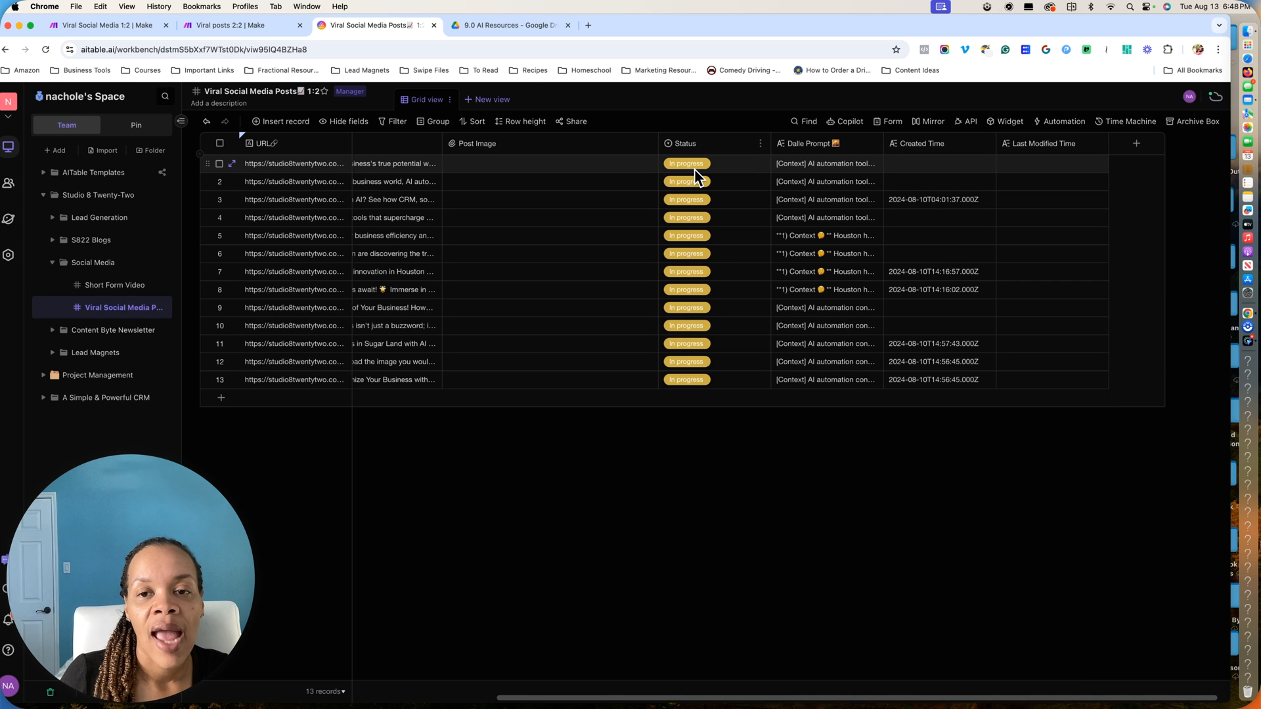
{"action": "left_click", "coordinate": [262, 25]}
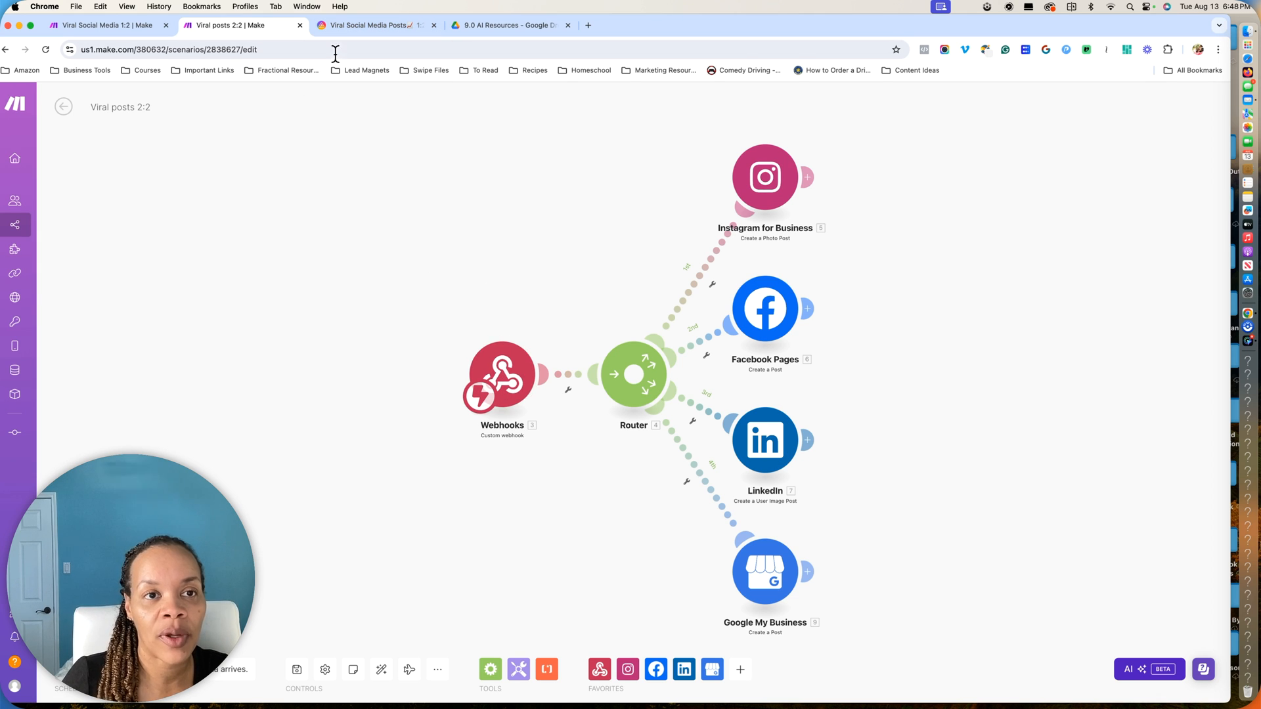
In AITable, open the Send to Make automation and save its Record matches conditions trigger with Status is Approved
{"action": "left_click", "coordinate": [348, 27]}
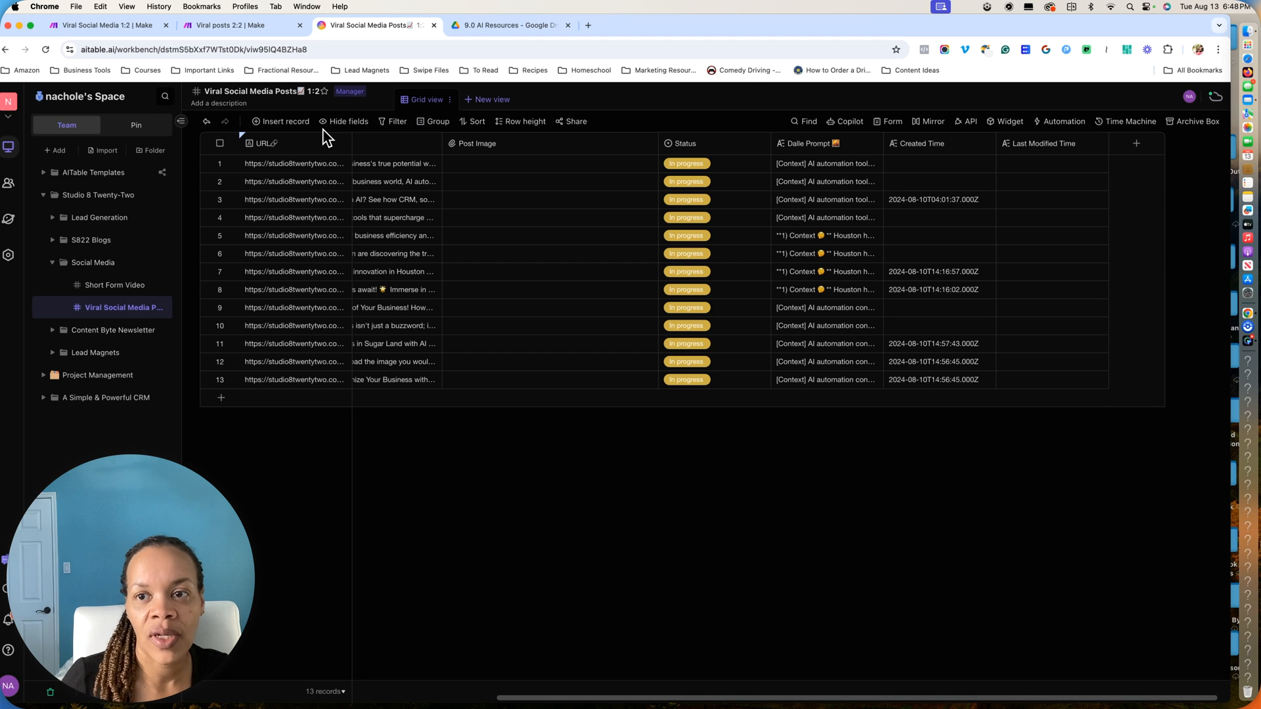
{"action": "left_click", "coordinate": [1054, 125]}
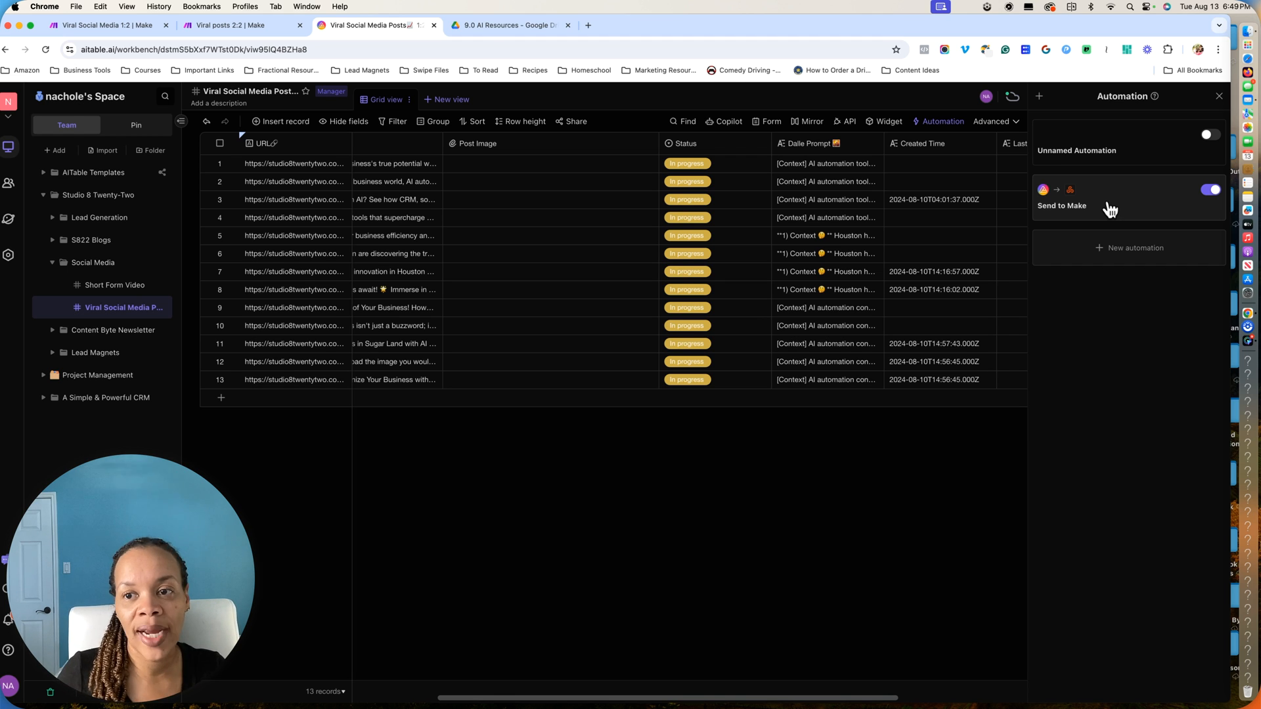
{"action": "left_click", "coordinate": [1110, 209]}
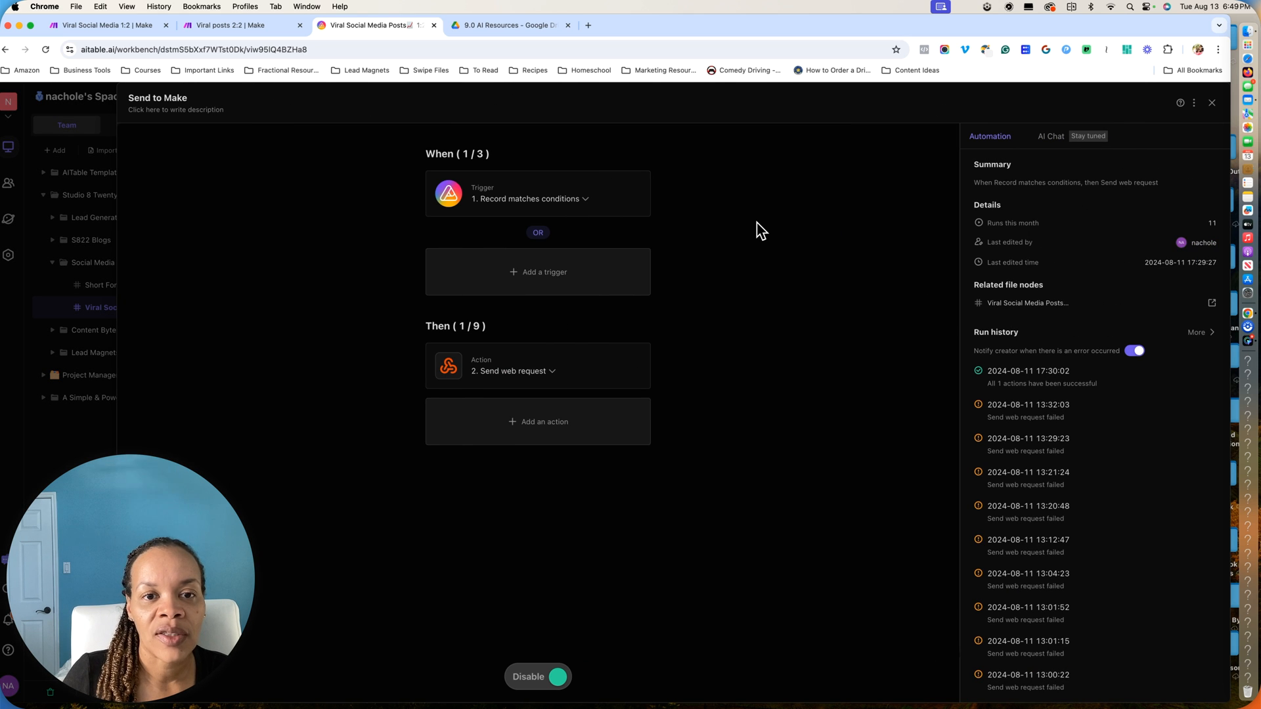
{"action": "left_click", "coordinate": [502, 205]}
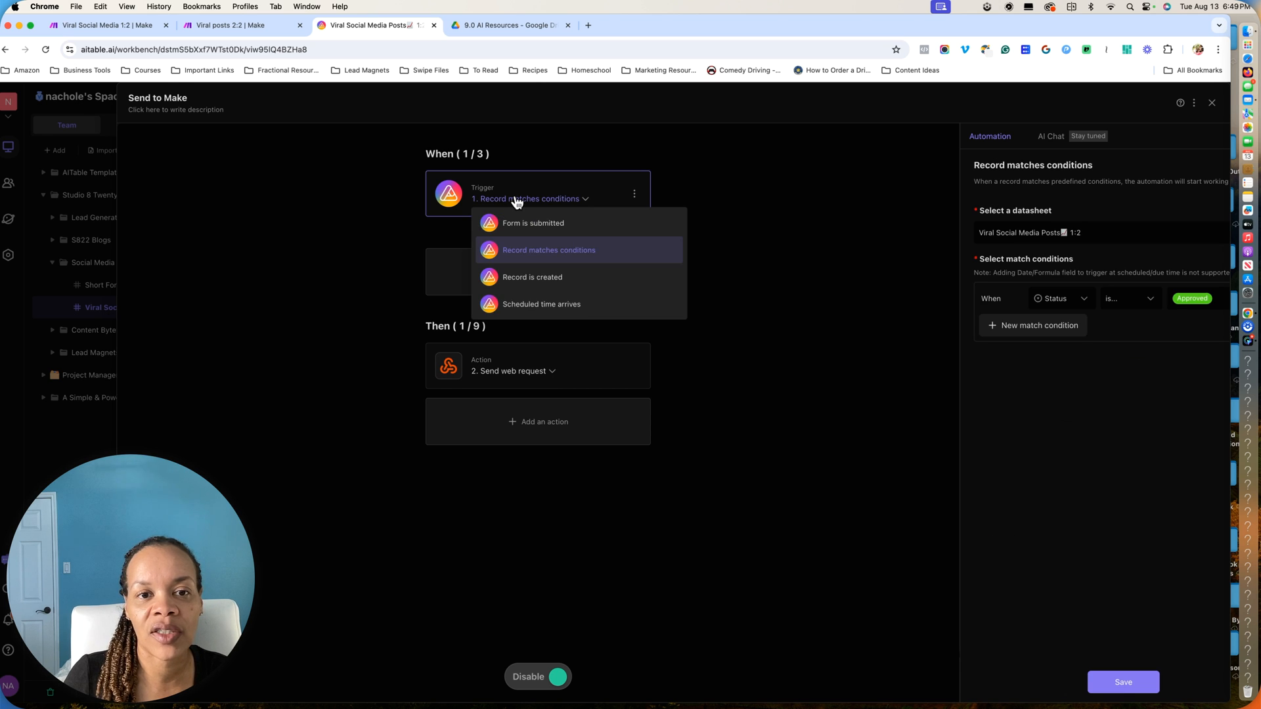
{"action": "left_click", "coordinate": [516, 203]}
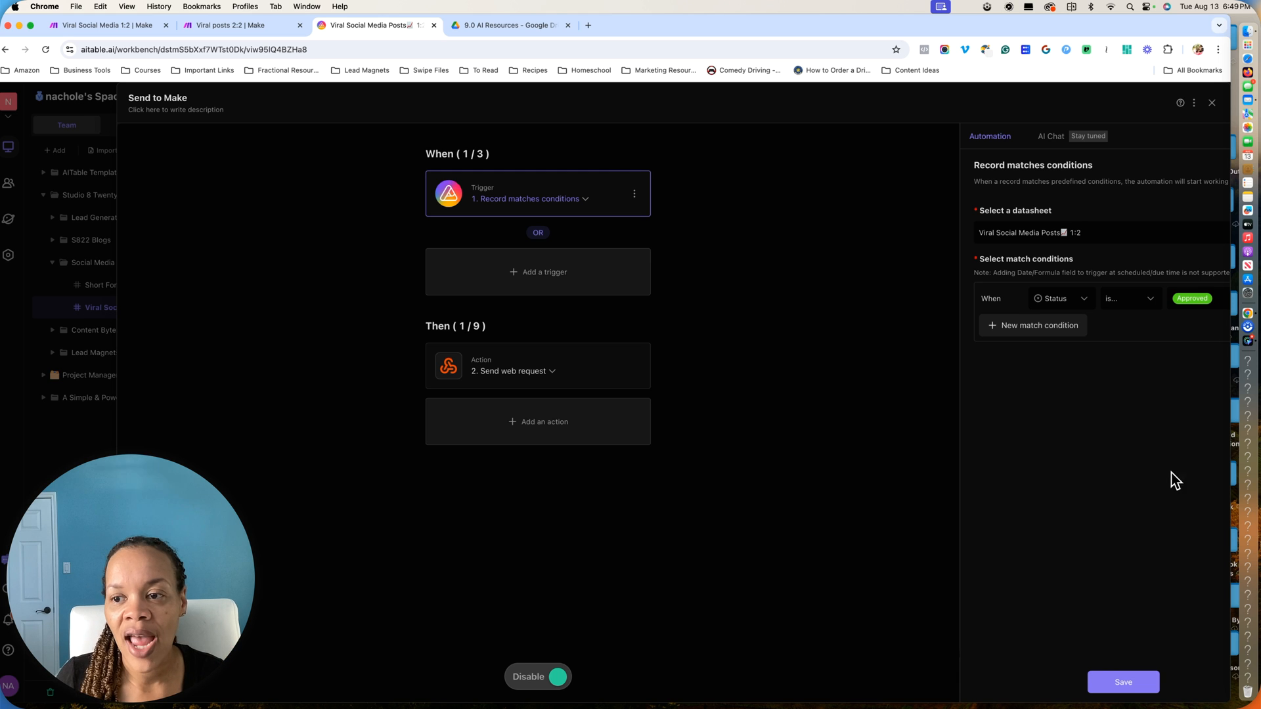
{"action": "left_click", "coordinate": [1124, 683]}
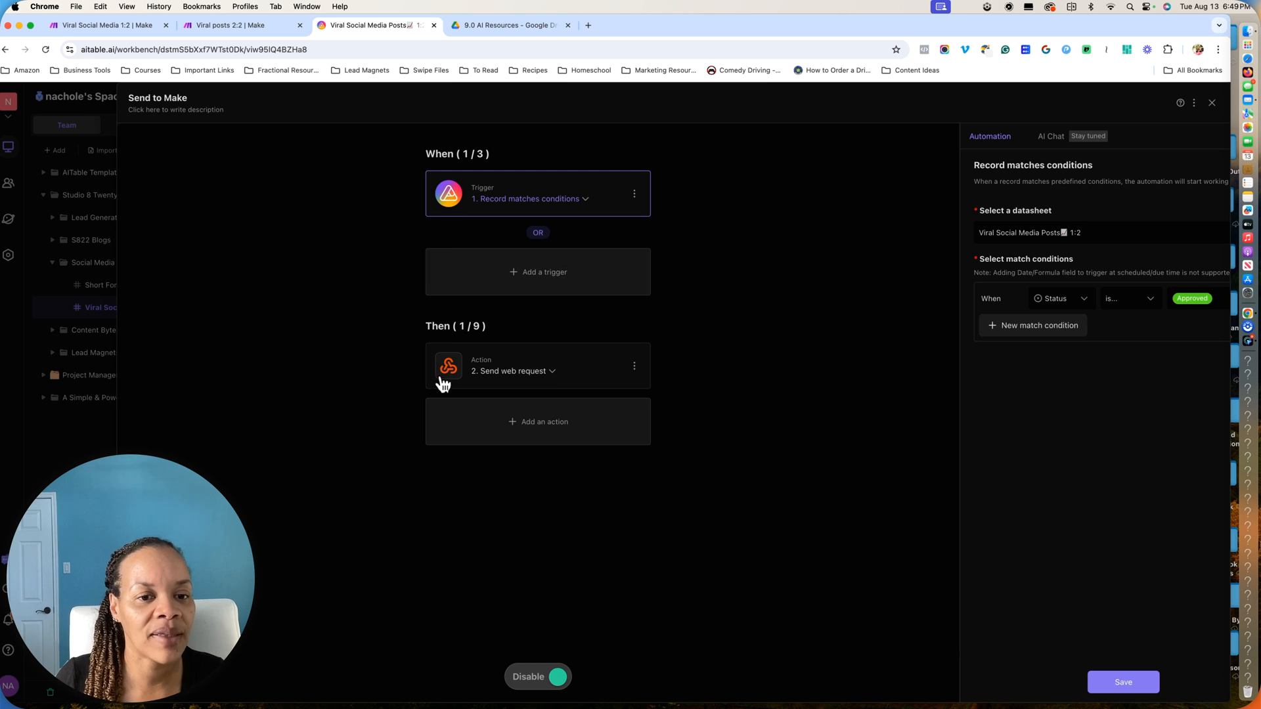
Open the automation's Send web request action and check that its request method is POST
{"action": "left_click", "coordinate": [587, 377]}
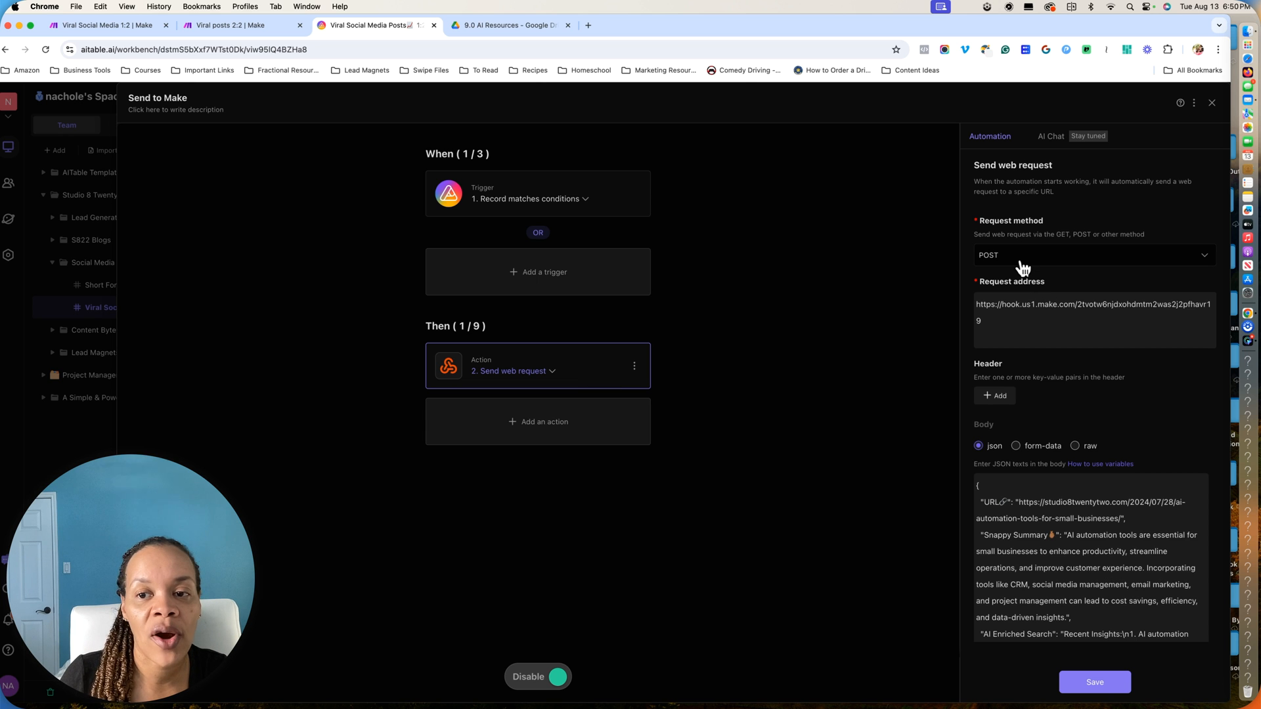
{"action": "left_click", "coordinate": [1155, 260]}
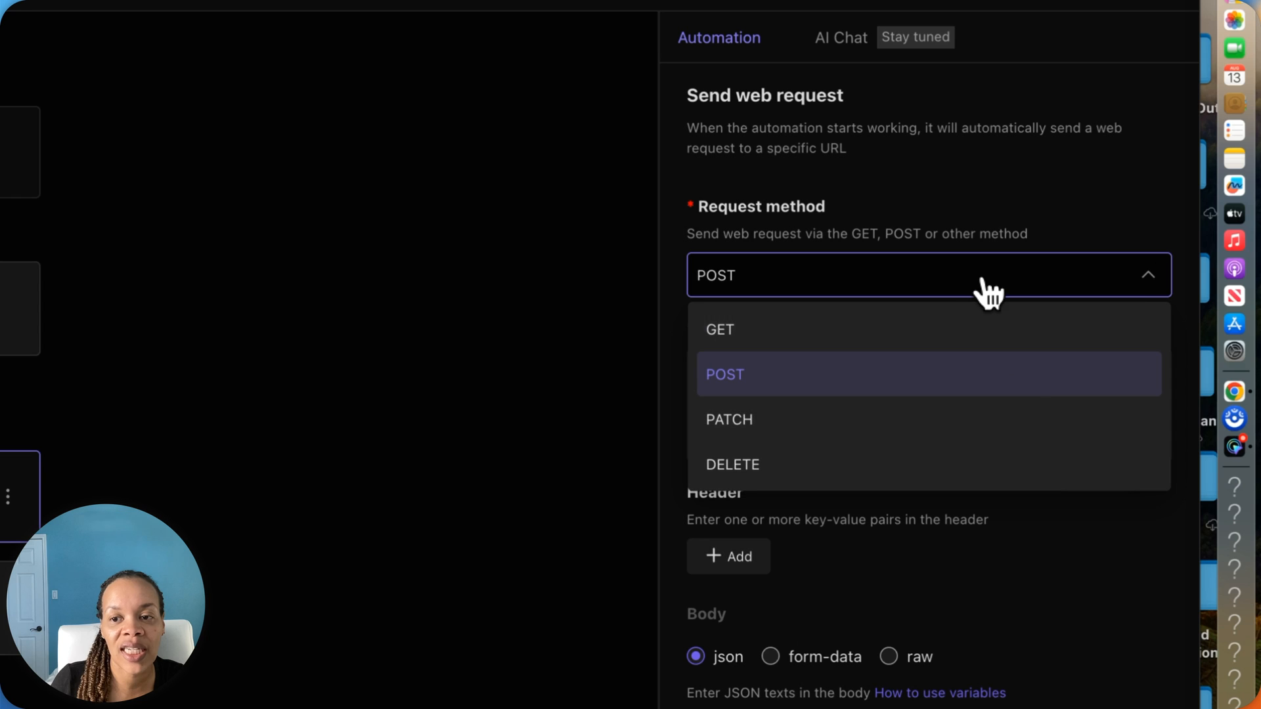
{"action": "left_click", "coordinate": [986, 289]}
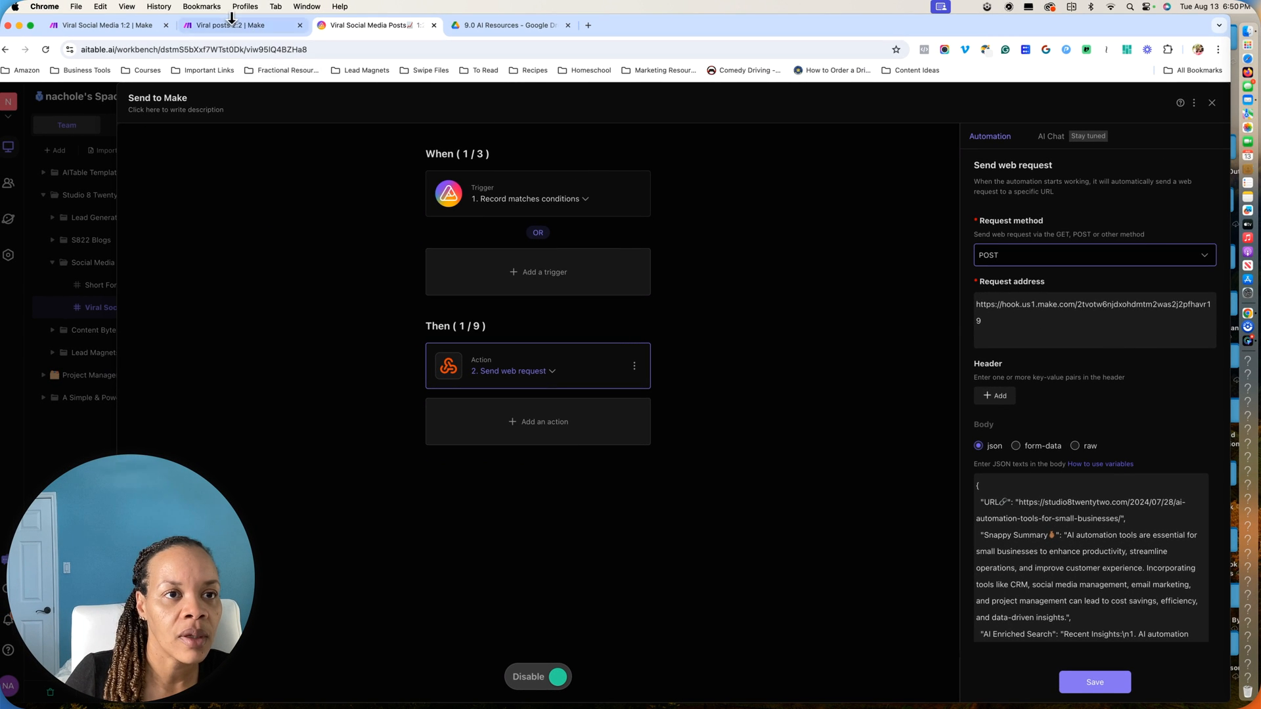
Check the custom webhook's address in Make's Viral posts 2:2 scenario and the JSON body of AITable's web request
{"action": "left_click", "coordinate": [235, 27]}
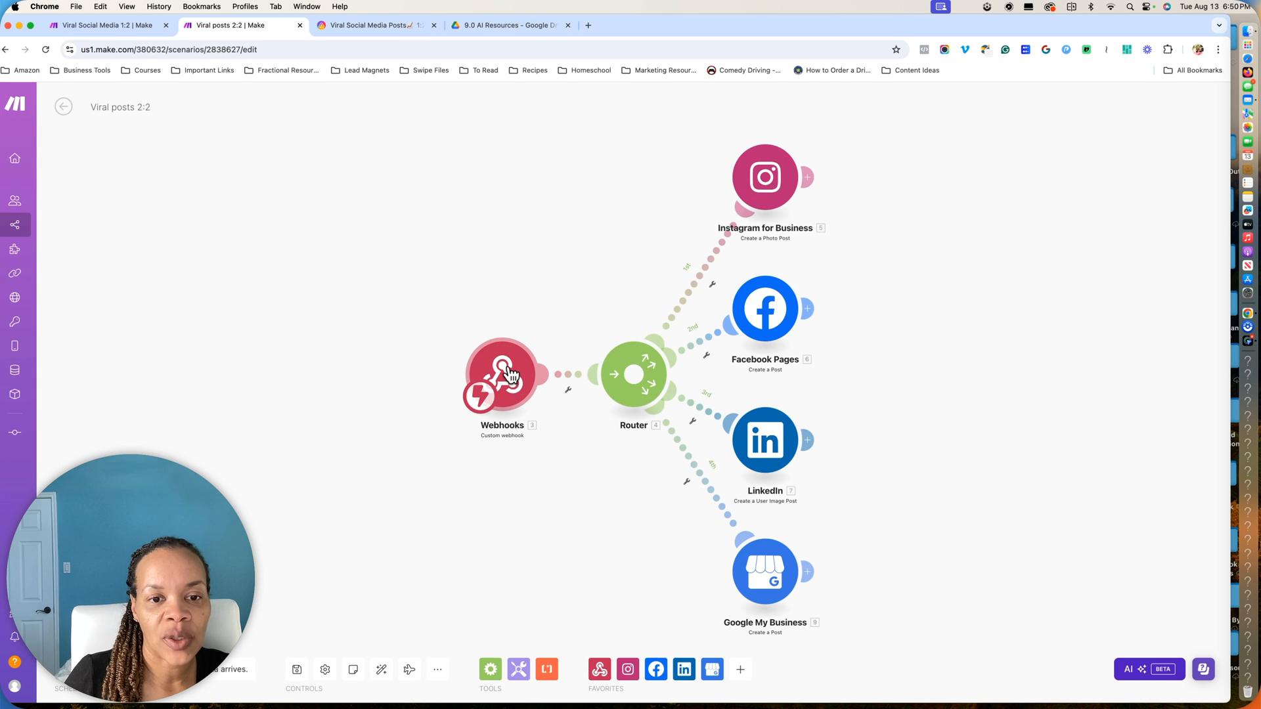
{"action": "left_click", "coordinate": [509, 372]}
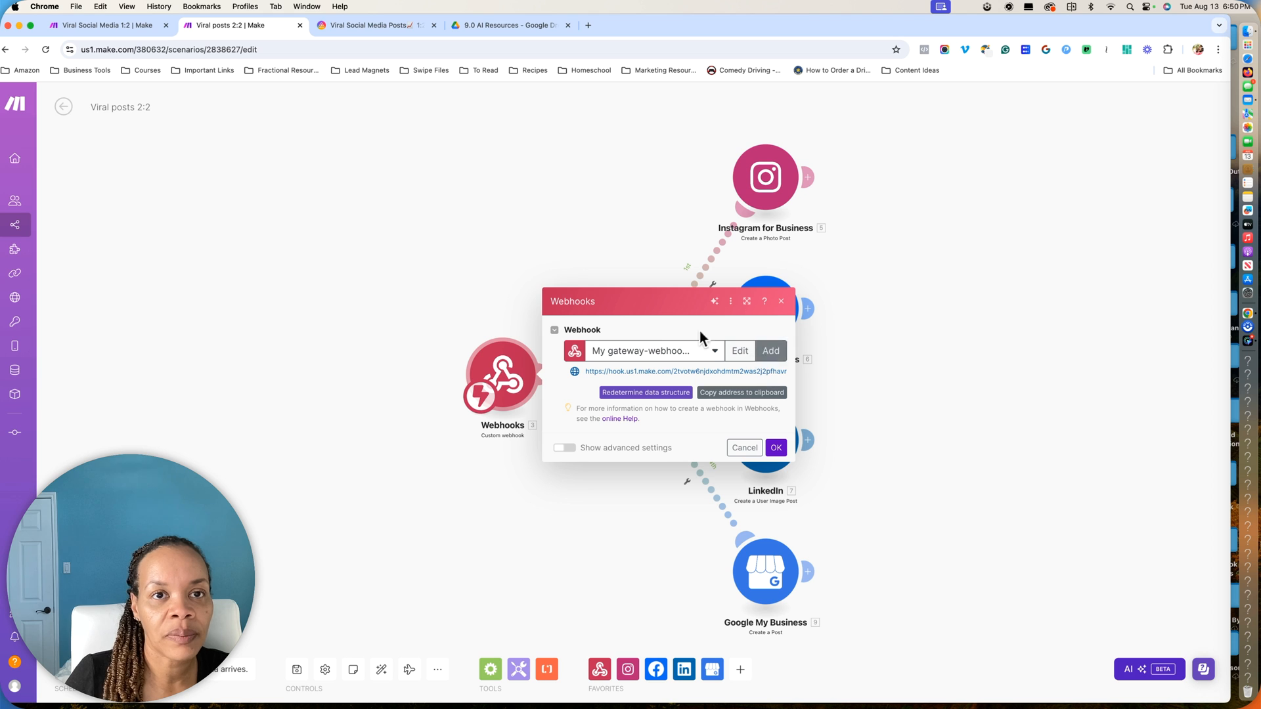
{"action": "left_click", "coordinate": [361, 29]}
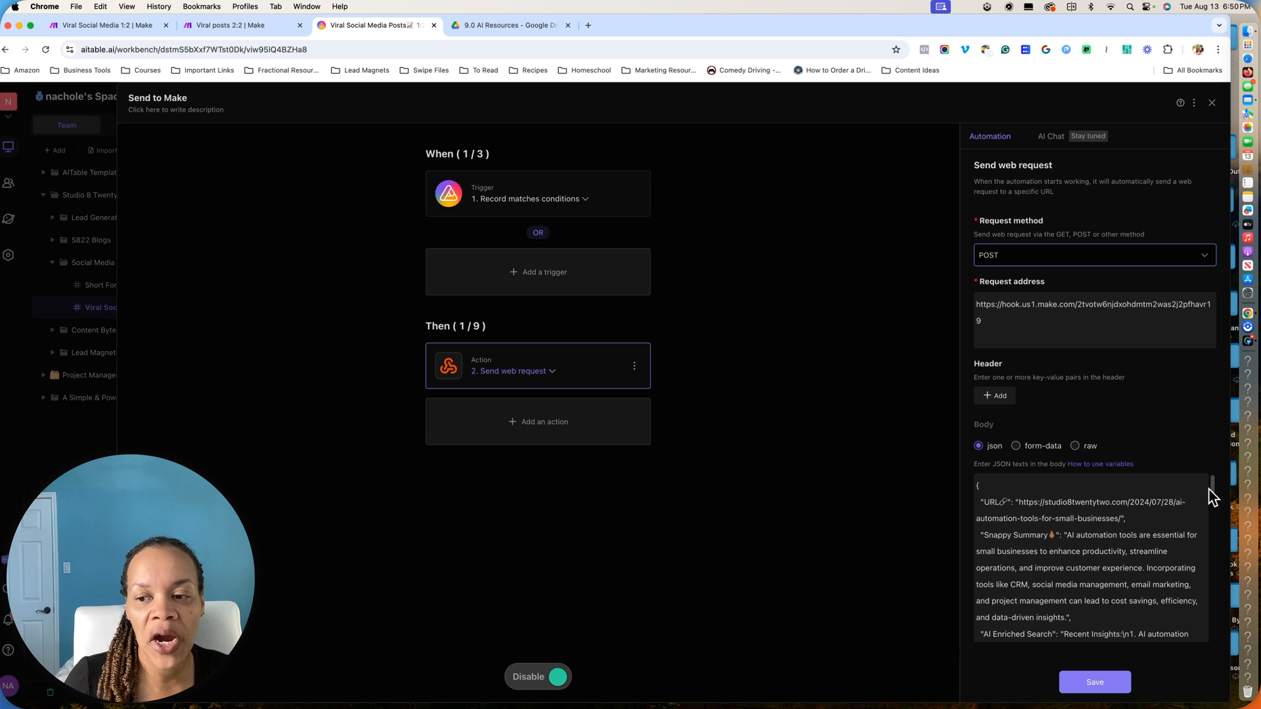
{"action": "left_click_drag", "start_coordinate": [1212, 489], "coordinate": [1200, 518]}
{"action": "scroll", "coordinate": [1198, 509], "scroll_direction": "up", "scroll_amount": 10}
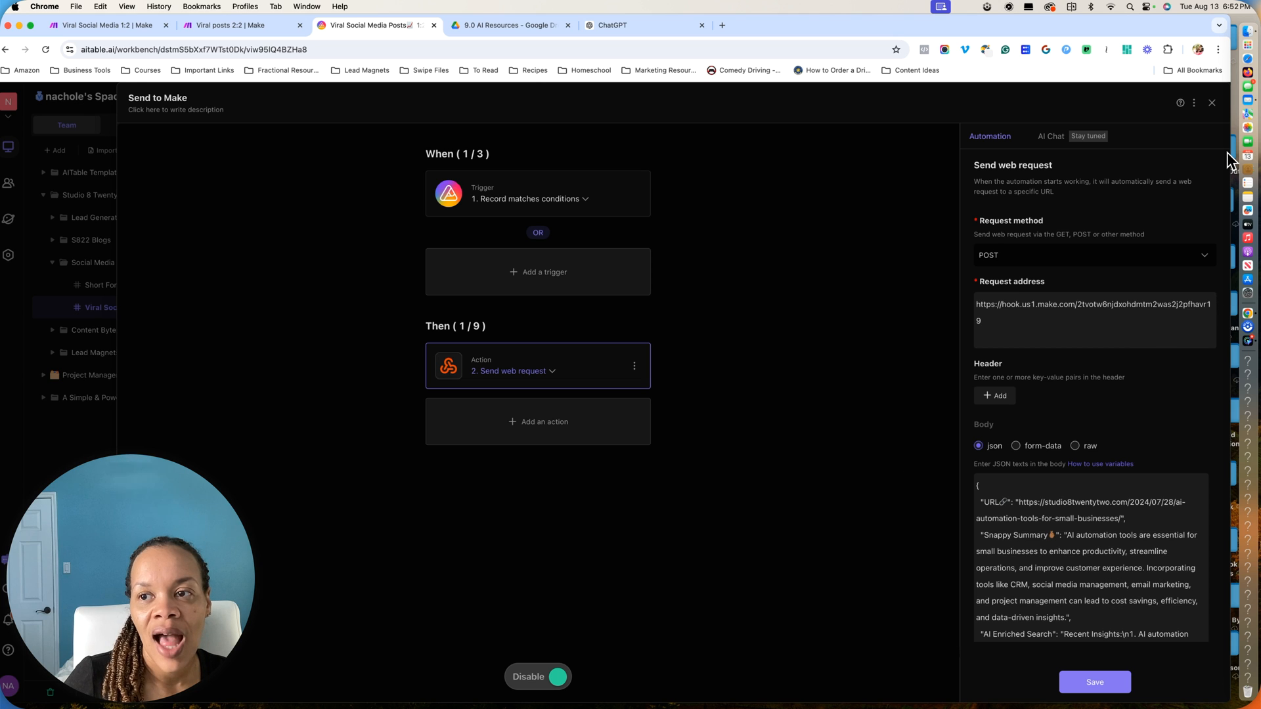
Close the automation and export the Viral Social Media Posts datasheet in .csv format
{"action": "left_click", "coordinate": [1212, 104]}
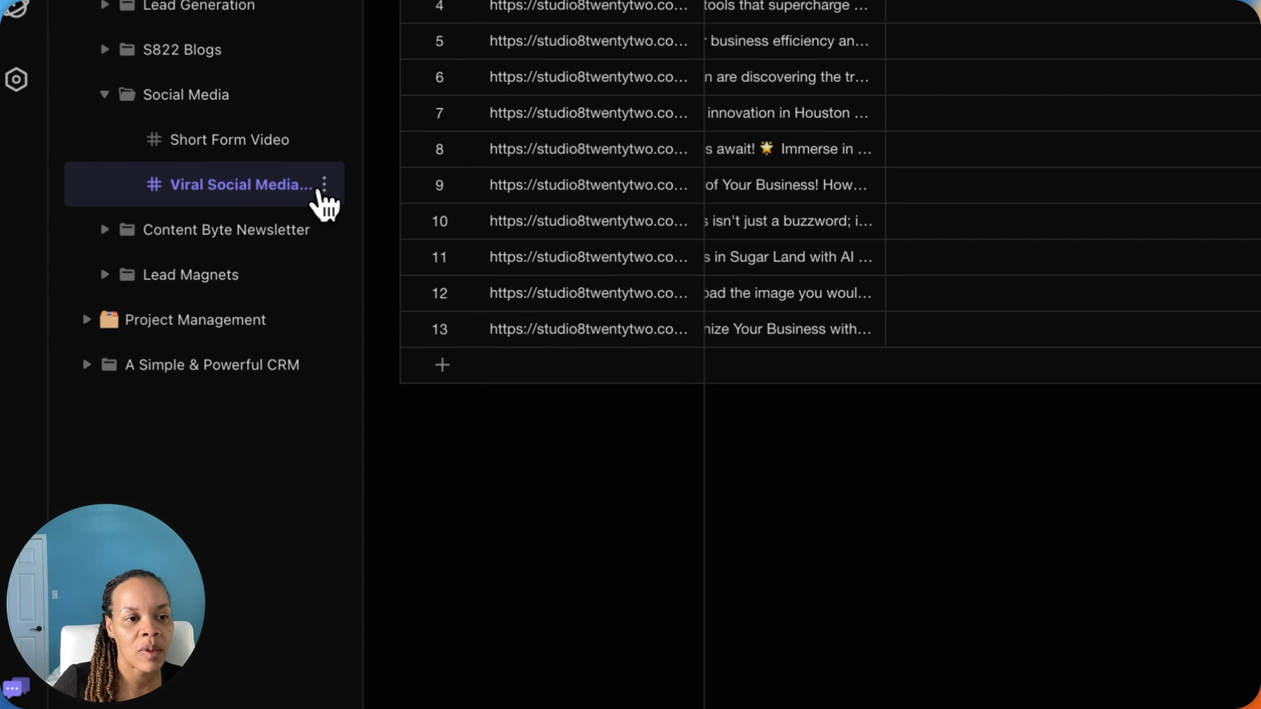
{"action": "left_click", "coordinate": [323, 187]}
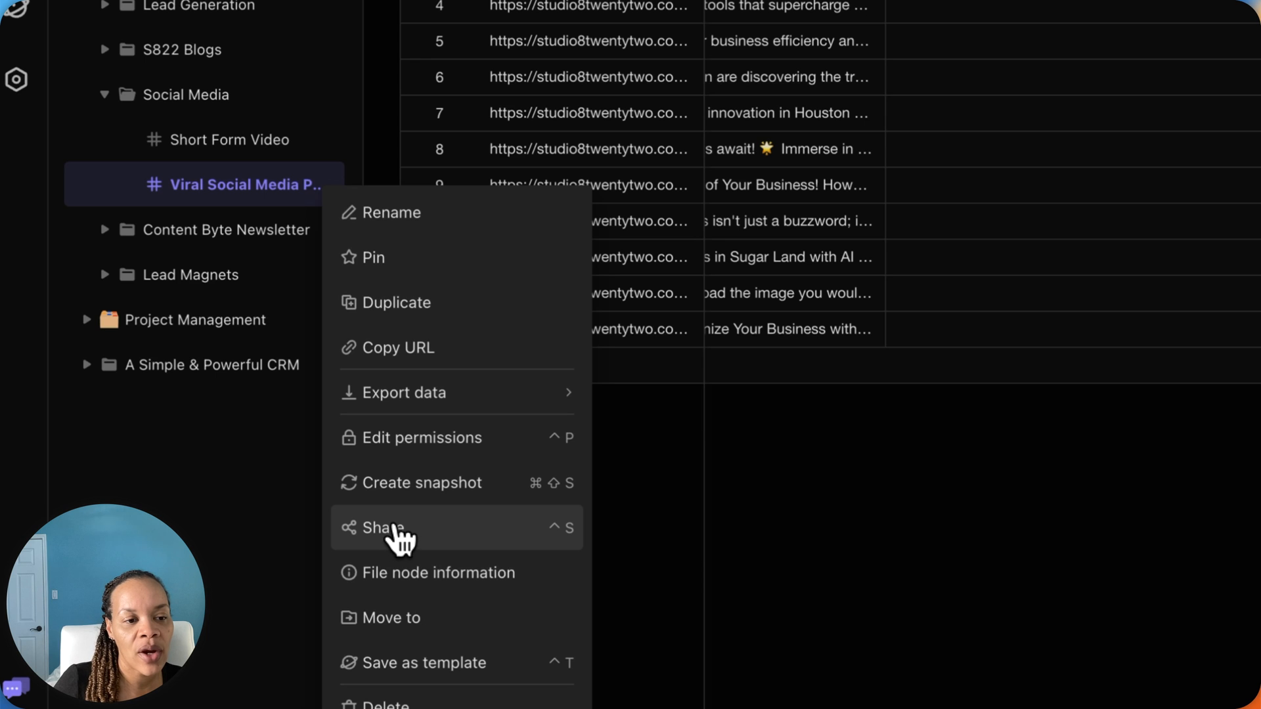
{"action": "mouse_move", "coordinate": [496, 397]}
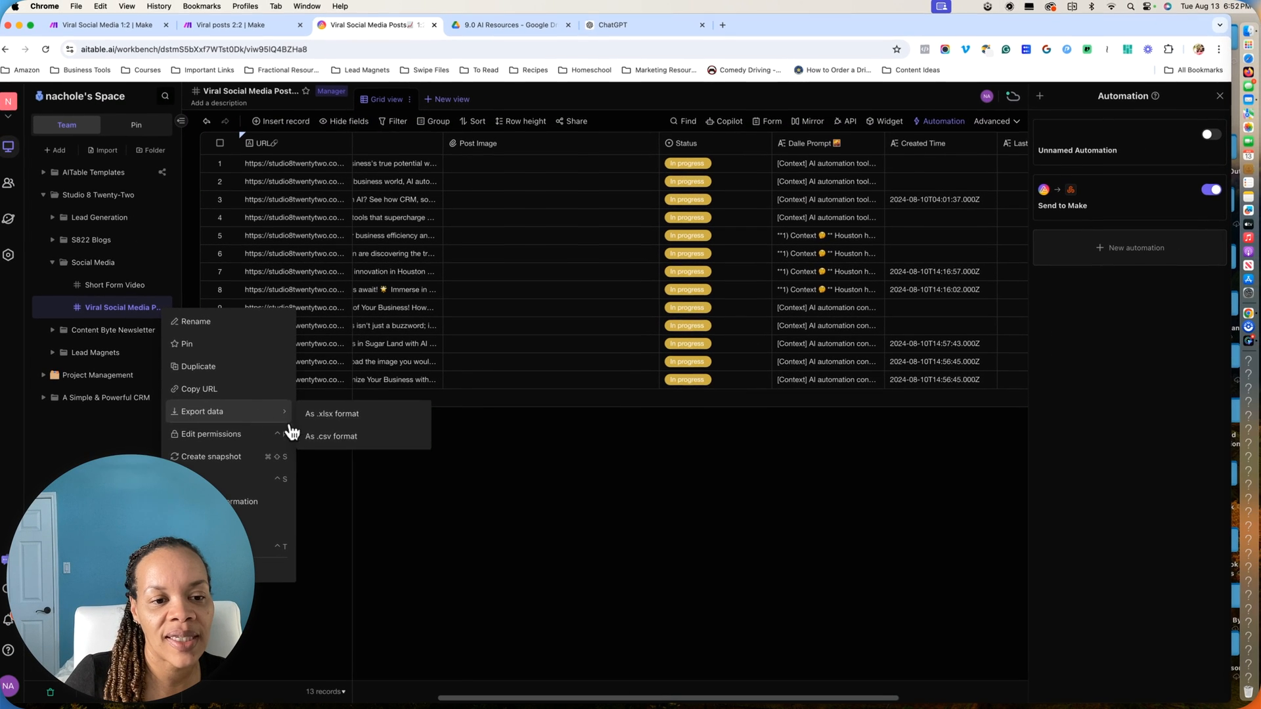
{"action": "left_click", "coordinate": [322, 436]}
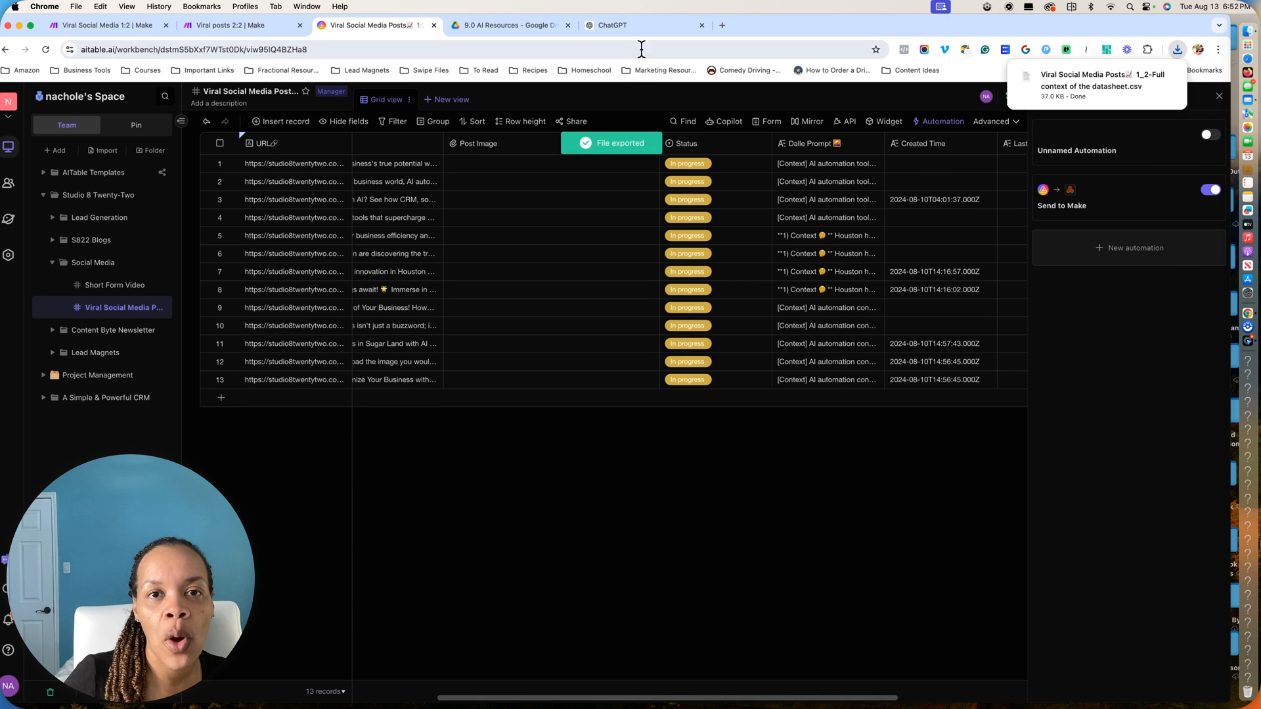
In ChatGPT, attach the exported datasheet CSV and send the prompt "Please write this information in JSON format for me."
{"action": "left_click", "coordinate": [637, 26]}
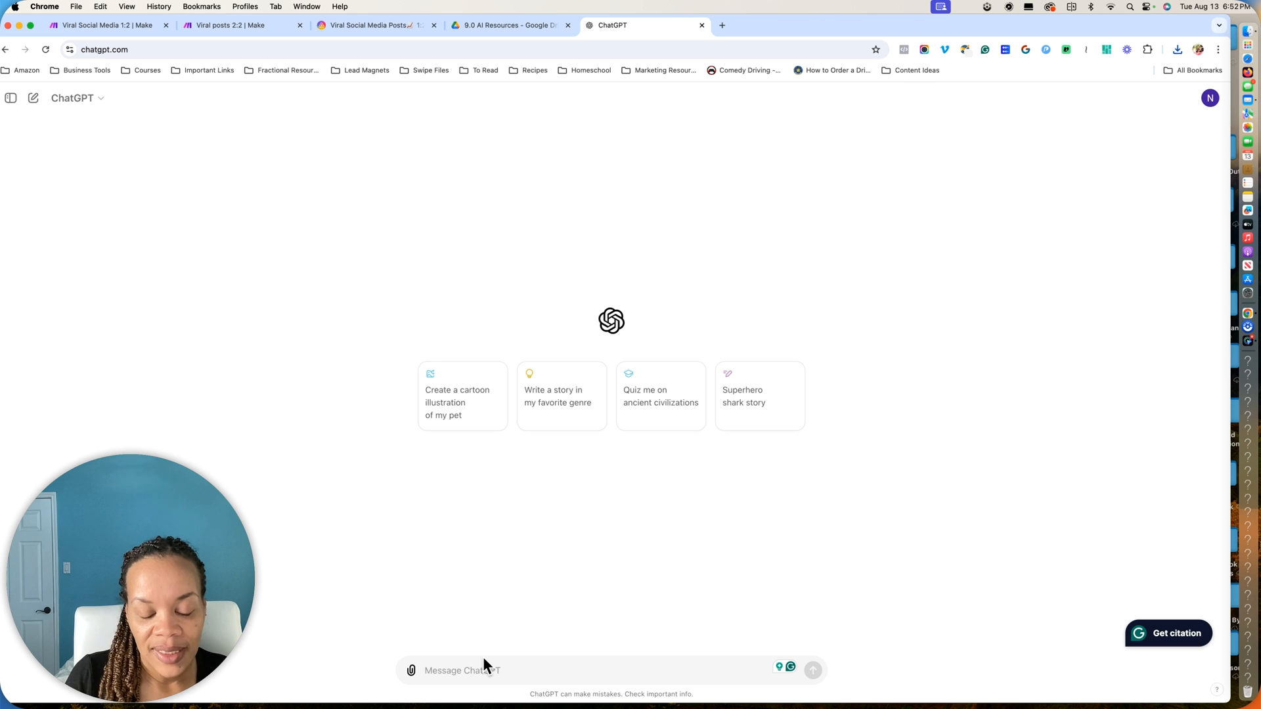
{"action": "type", "text": "Please"}
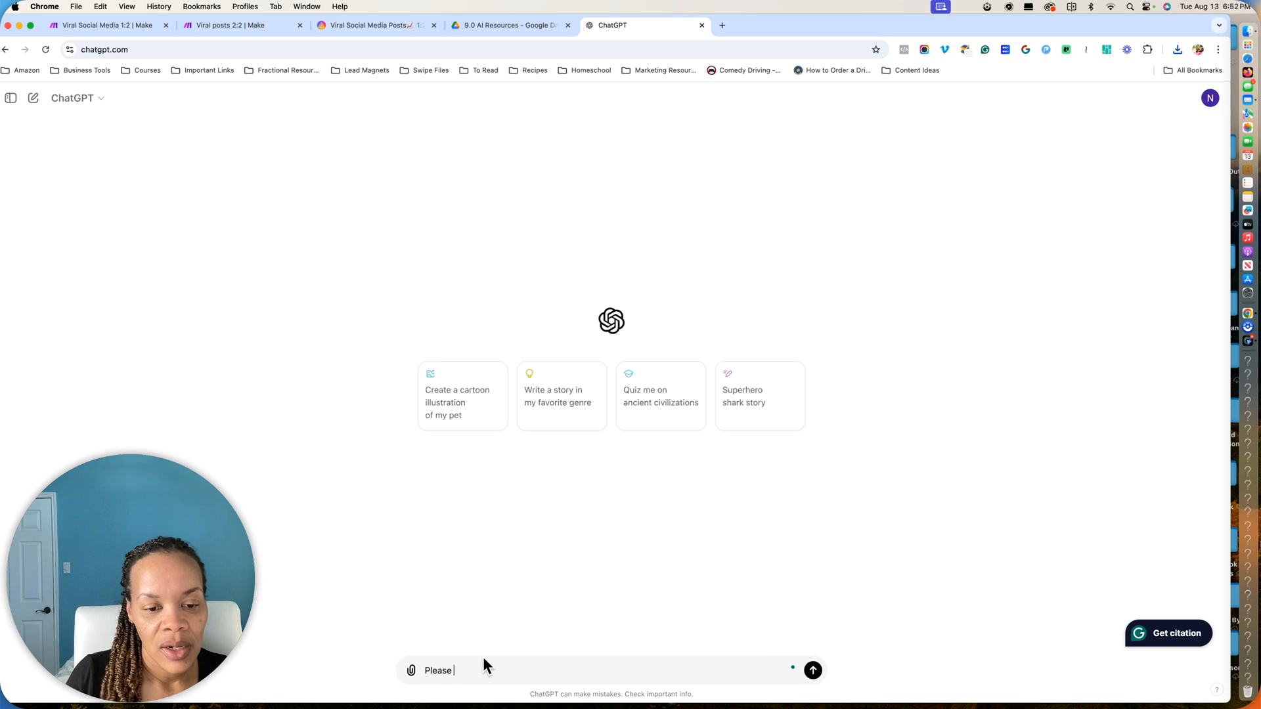
{"action": "type", "text": " write the information in JS"}
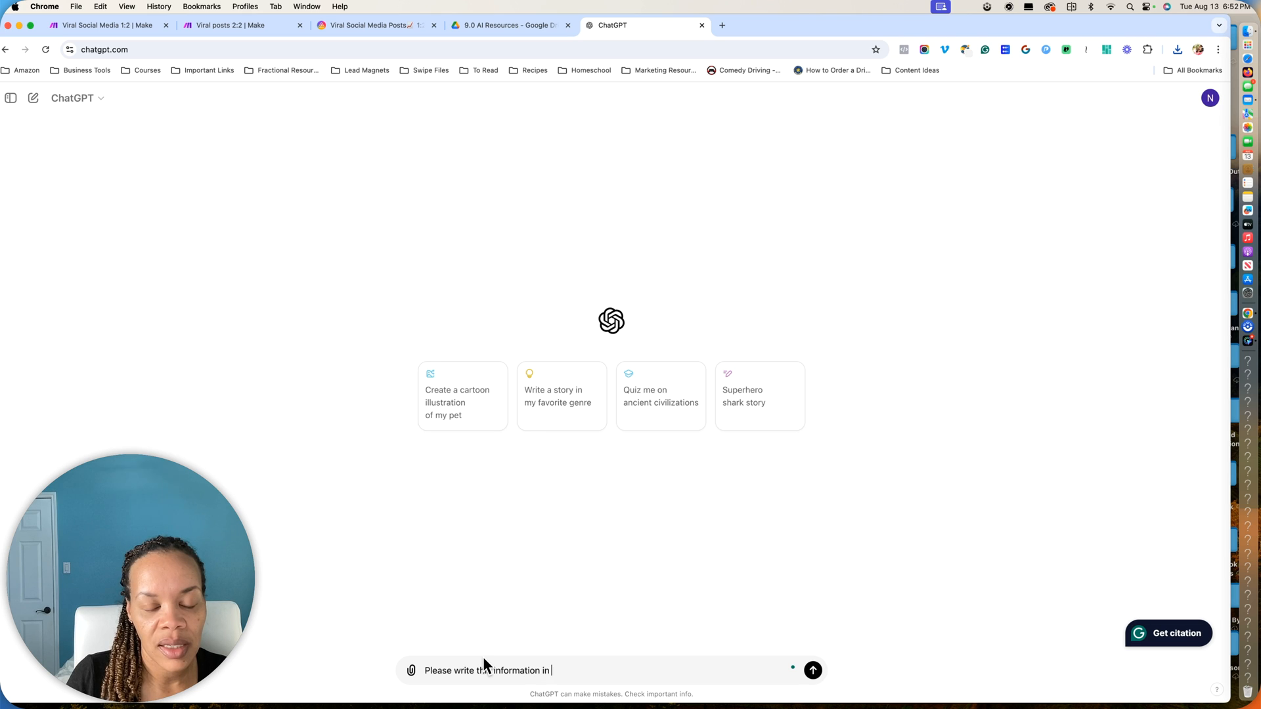
{"action": "type", "text": "ON forma"}
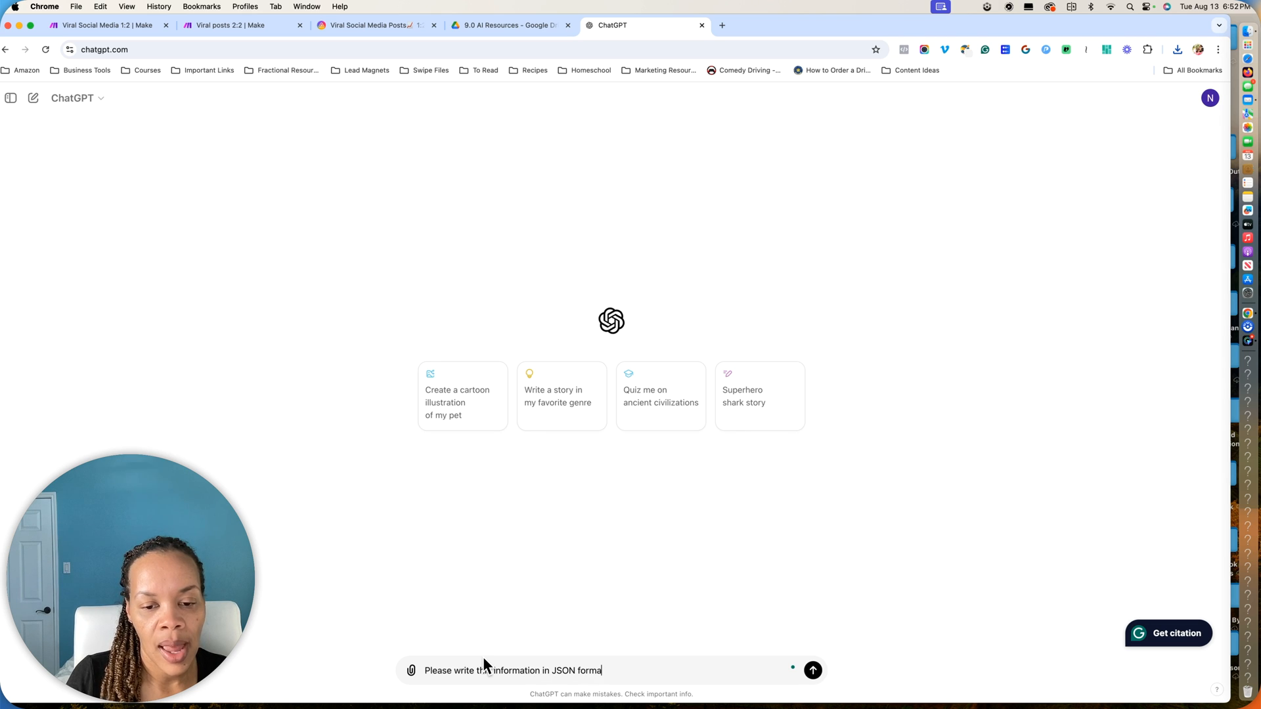
{"action": "type", "text": "t for me."}
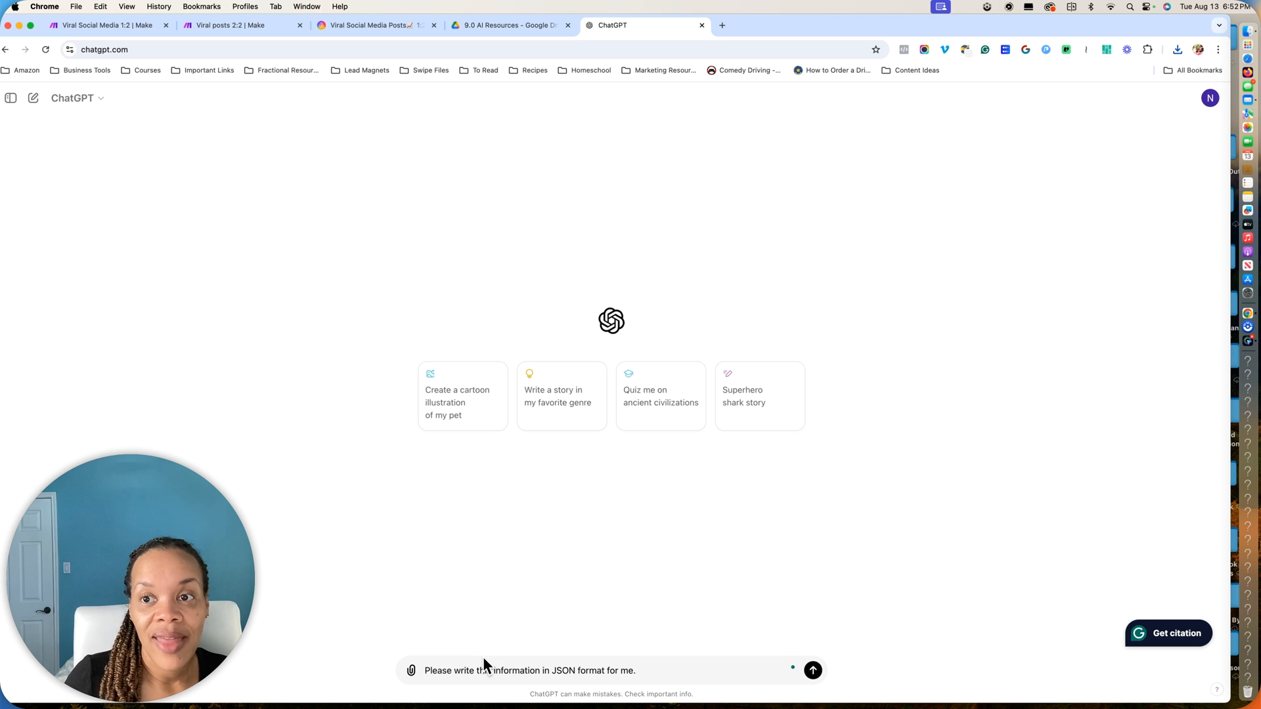
{"action": "left_click", "coordinate": [1176, 49]}
{"action": "left_click_drag", "start_coordinate": [1082, 93], "coordinate": [664, 613]}
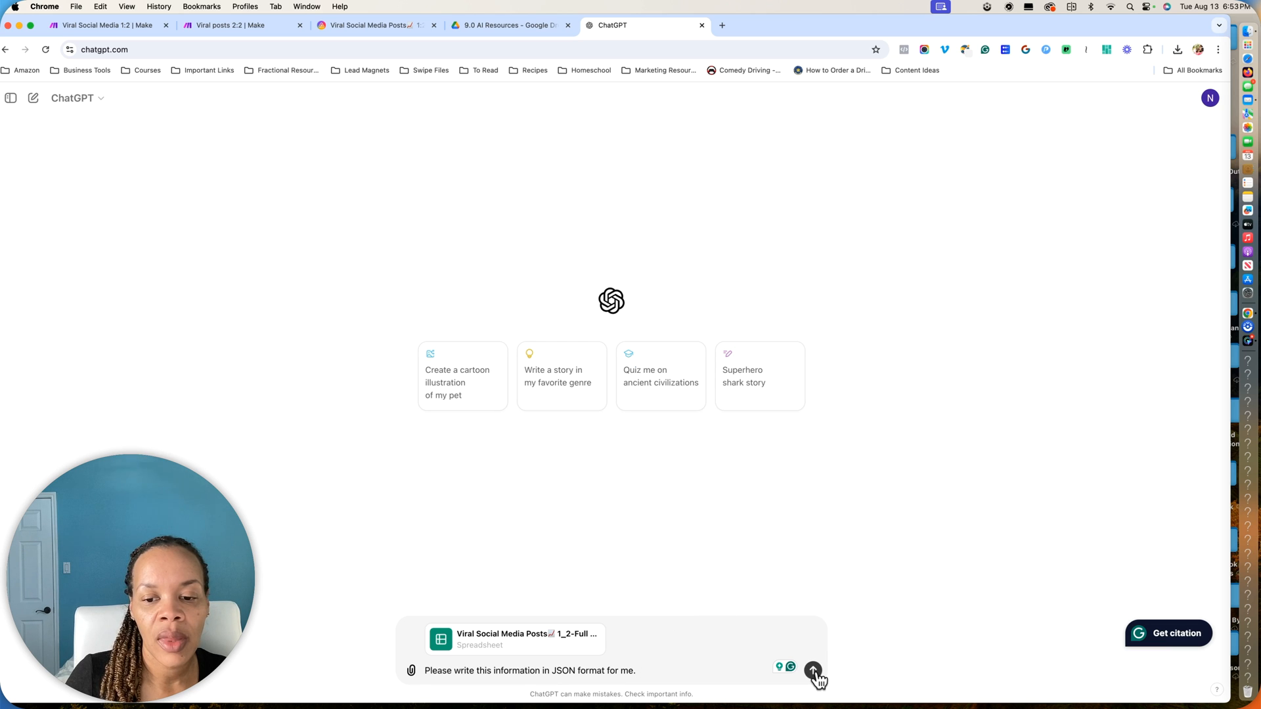
{"action": "left_click", "coordinate": [813, 671]}
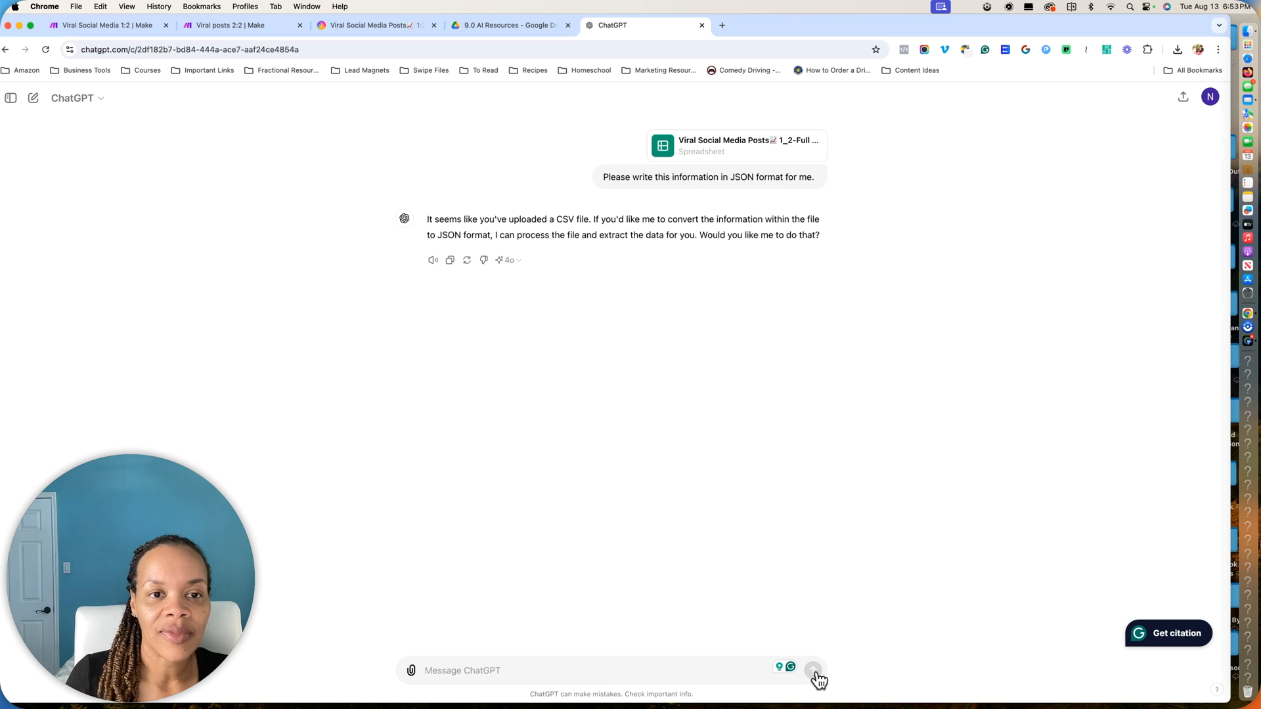
Reply "Yes" to have the CSV converted to JSON and copy the generated JSON code
{"action": "type", "text": "Yes"}
{"action": "left_click", "coordinate": [813, 672]}
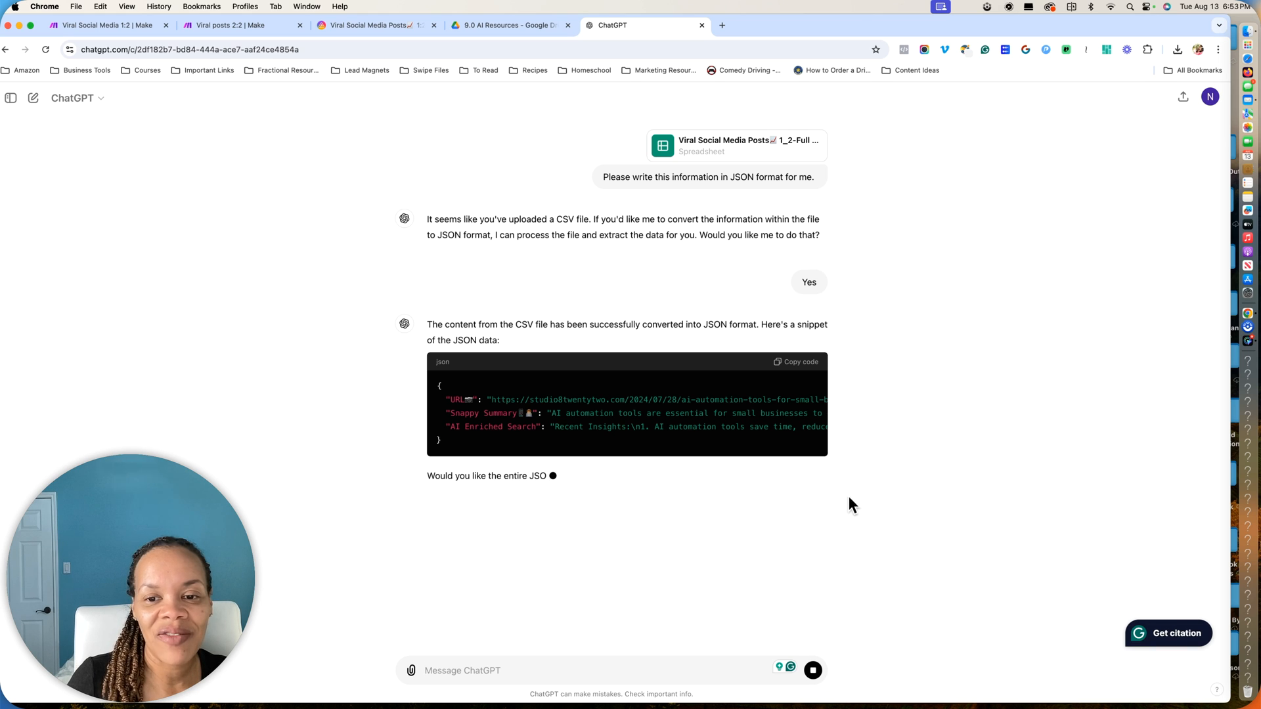
{"action": "left_click", "coordinate": [796, 366]}
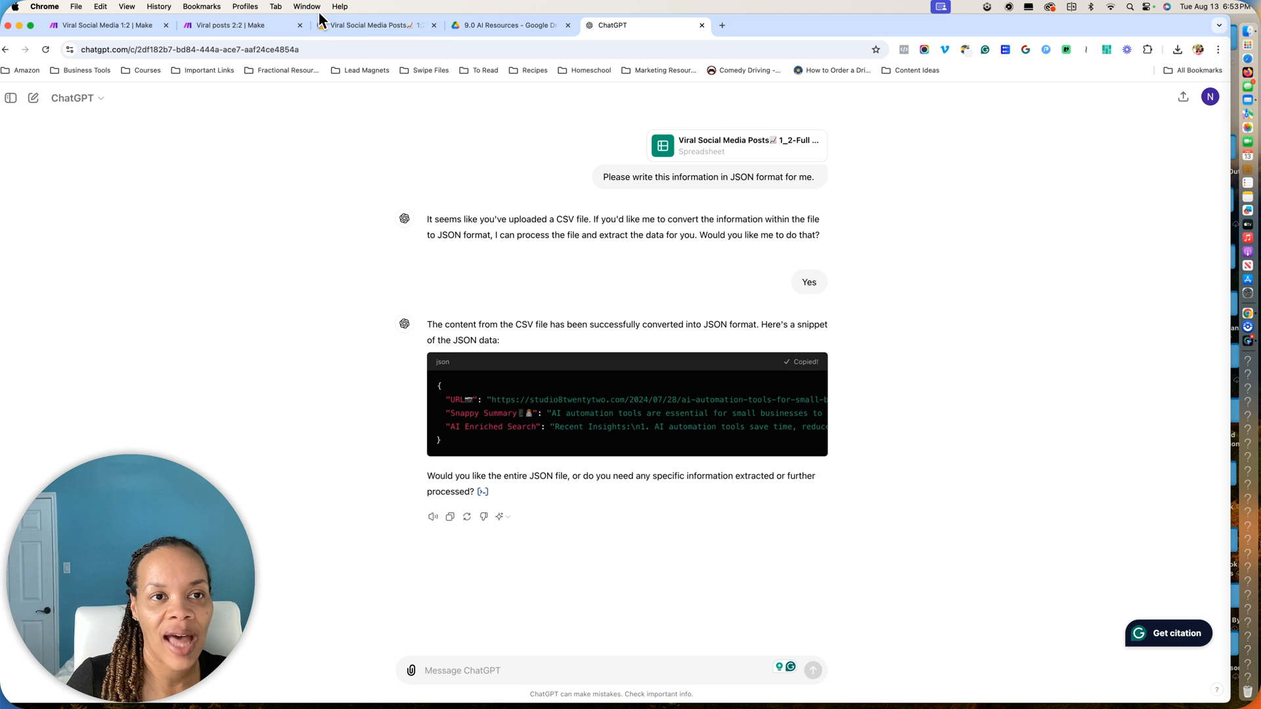
Reopen the Send to Make automation in AITable, save its Send web request action and close the automation
{"action": "left_click", "coordinate": [361, 26]}
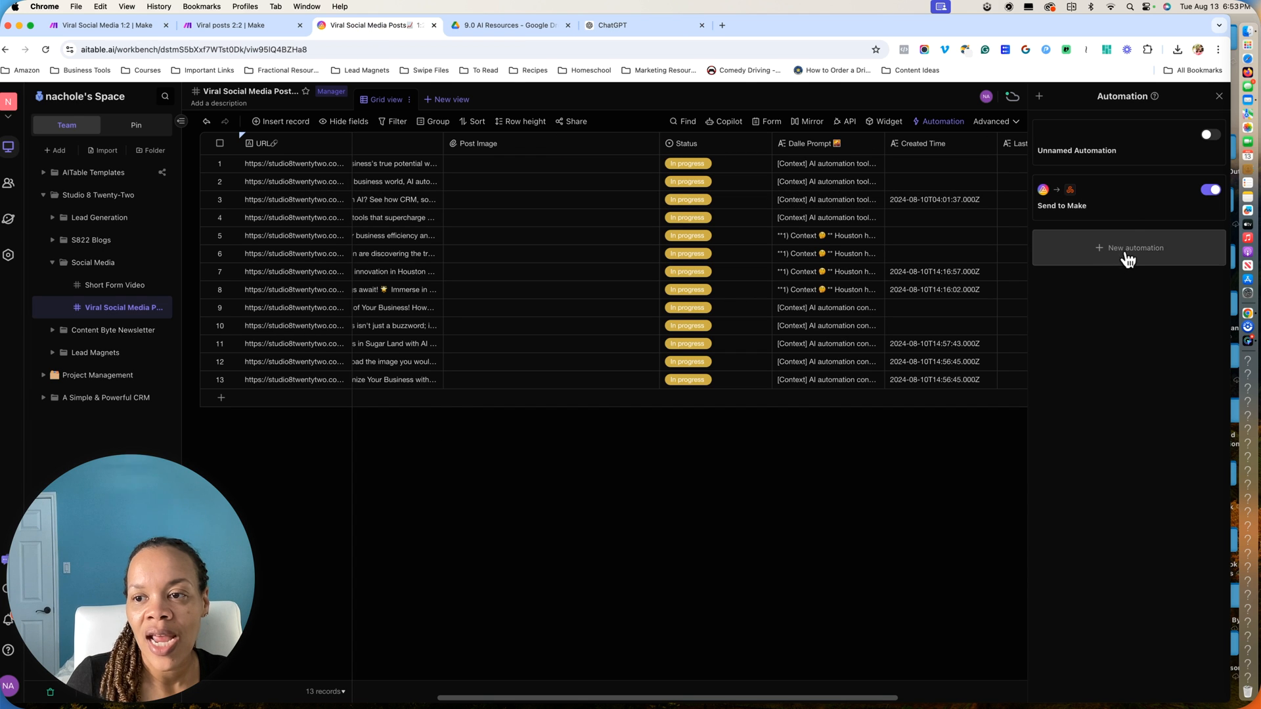
{"action": "left_click", "coordinate": [1130, 217]}
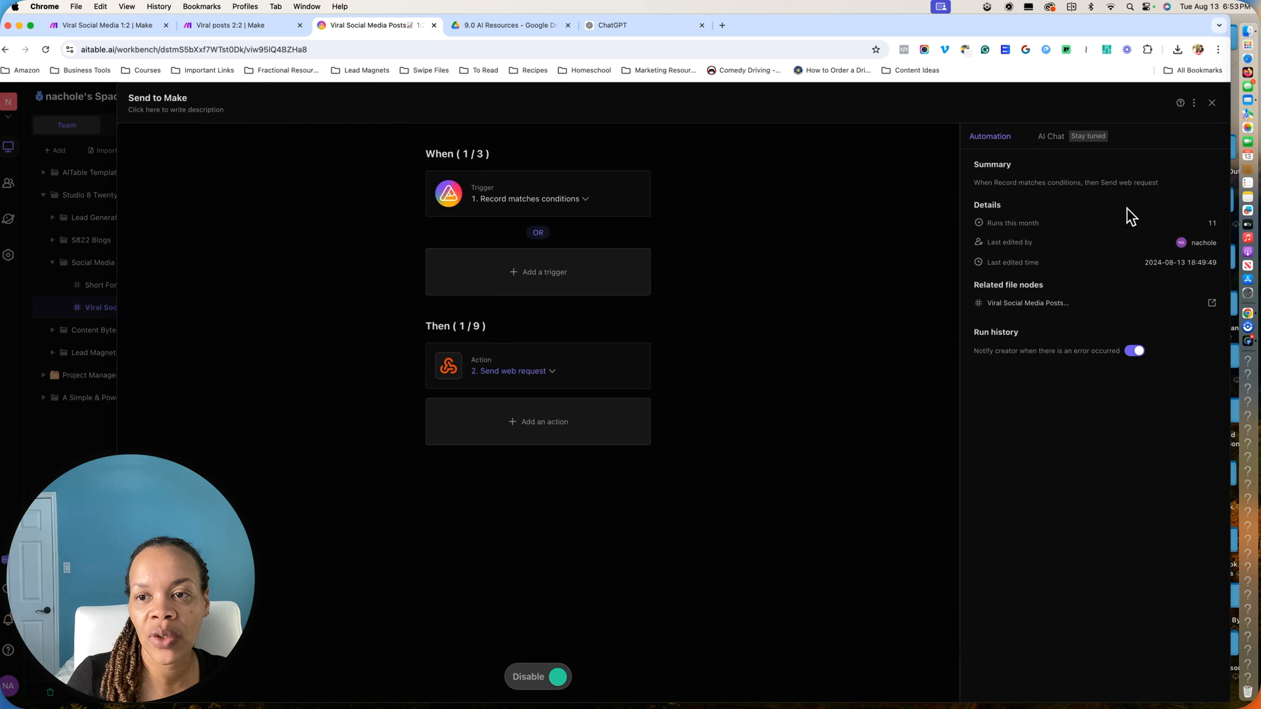
{"action": "left_click", "coordinate": [521, 371]}
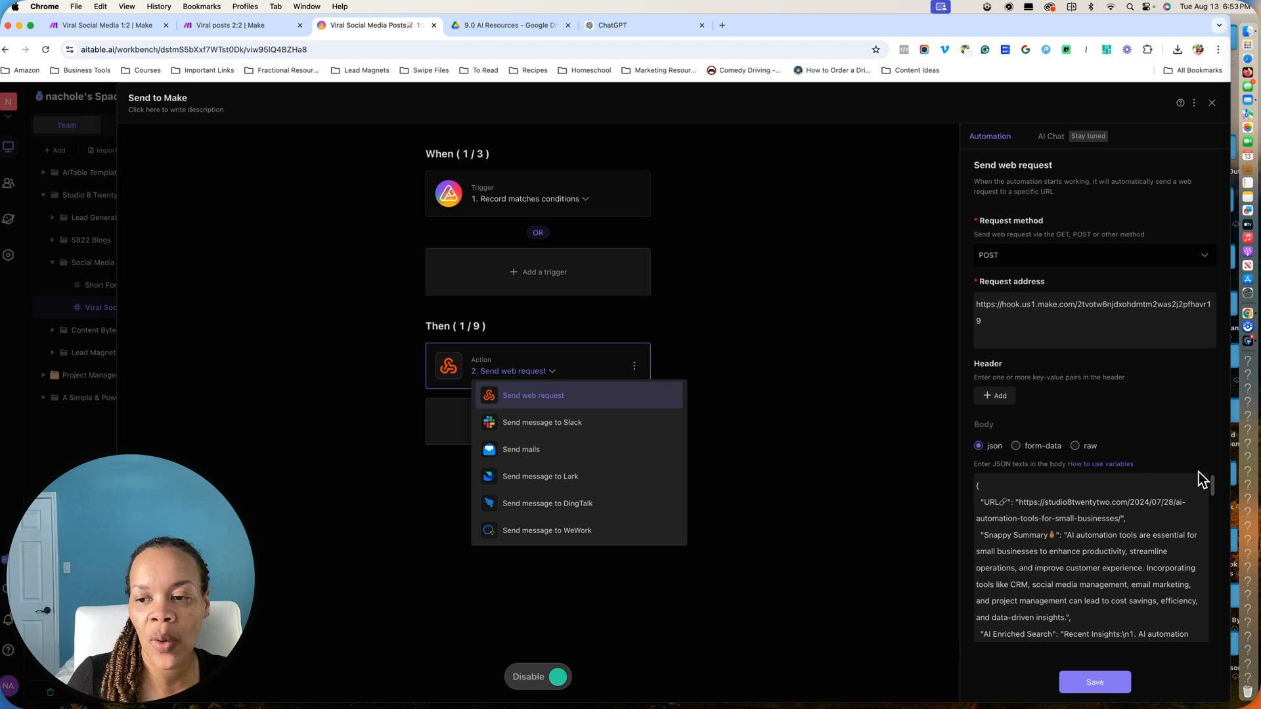
{"action": "left_click", "coordinate": [1104, 695]}
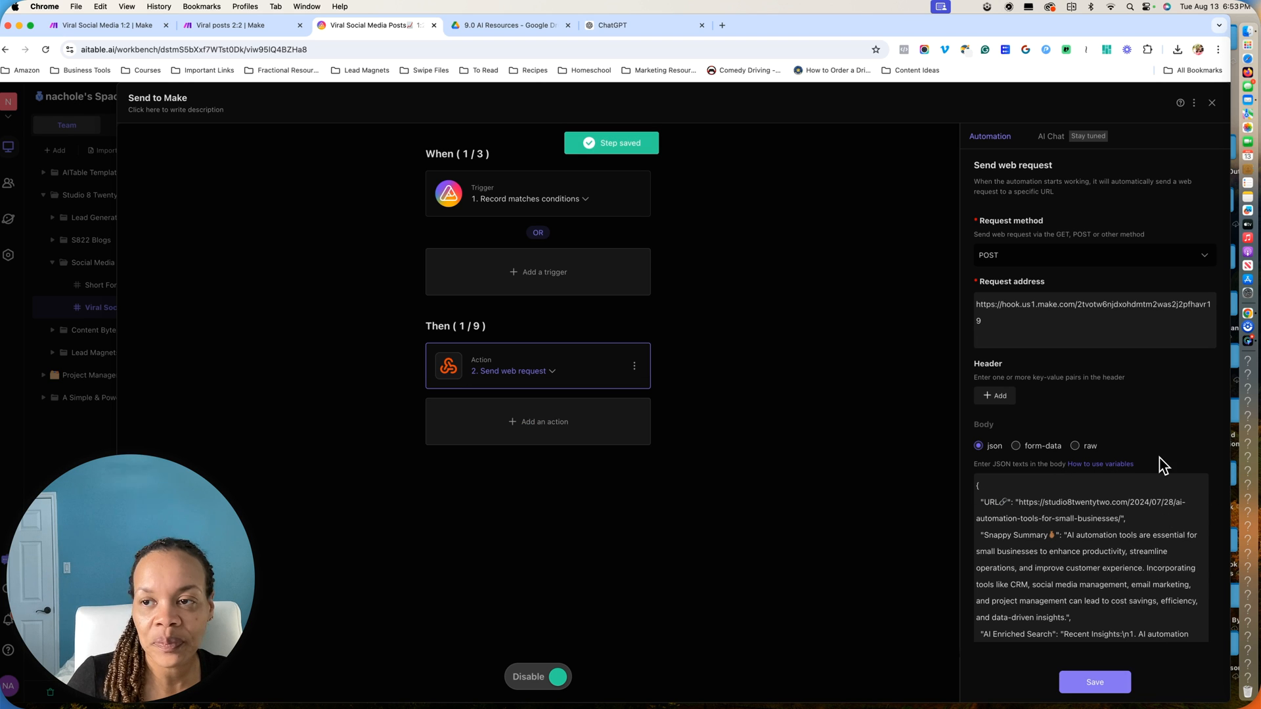
{"action": "left_click", "coordinate": [1212, 103]}
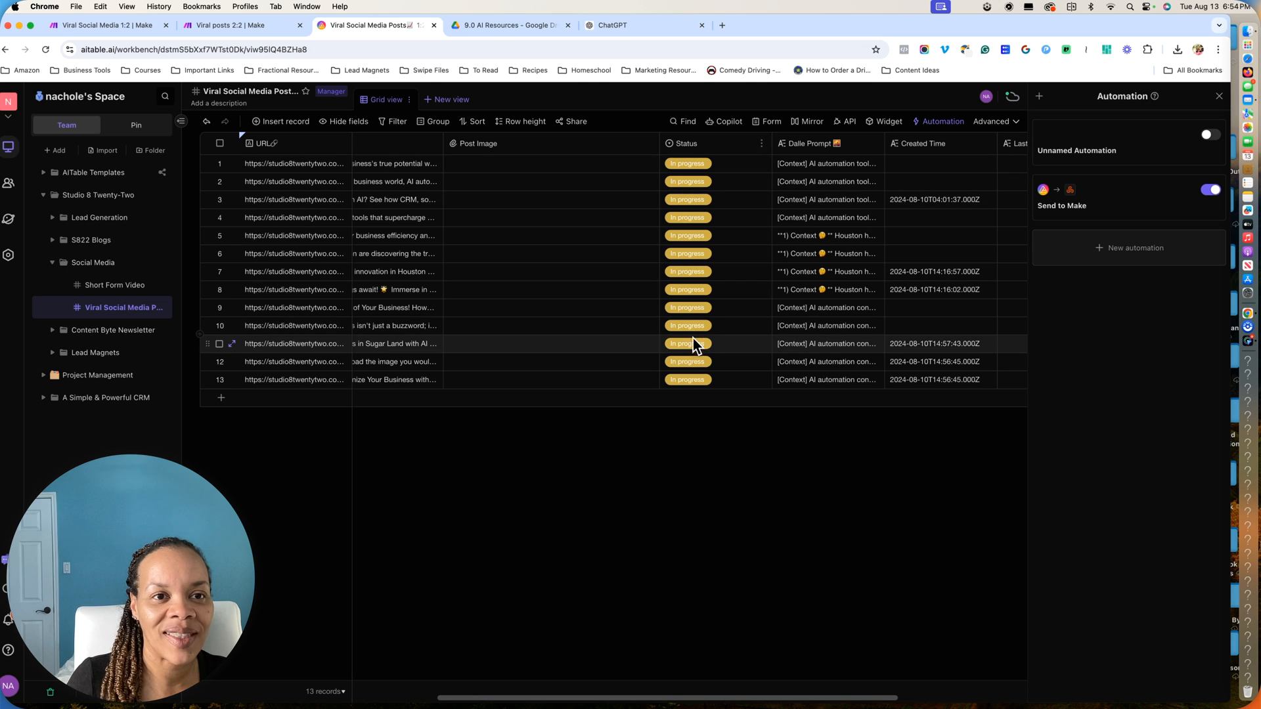
Switch to the Viral posts 2:2 scenario in Make and close the webhook's settings
{"action": "left_click", "coordinate": [230, 26]}
{"action": "left_click", "coordinate": [518, 235]}
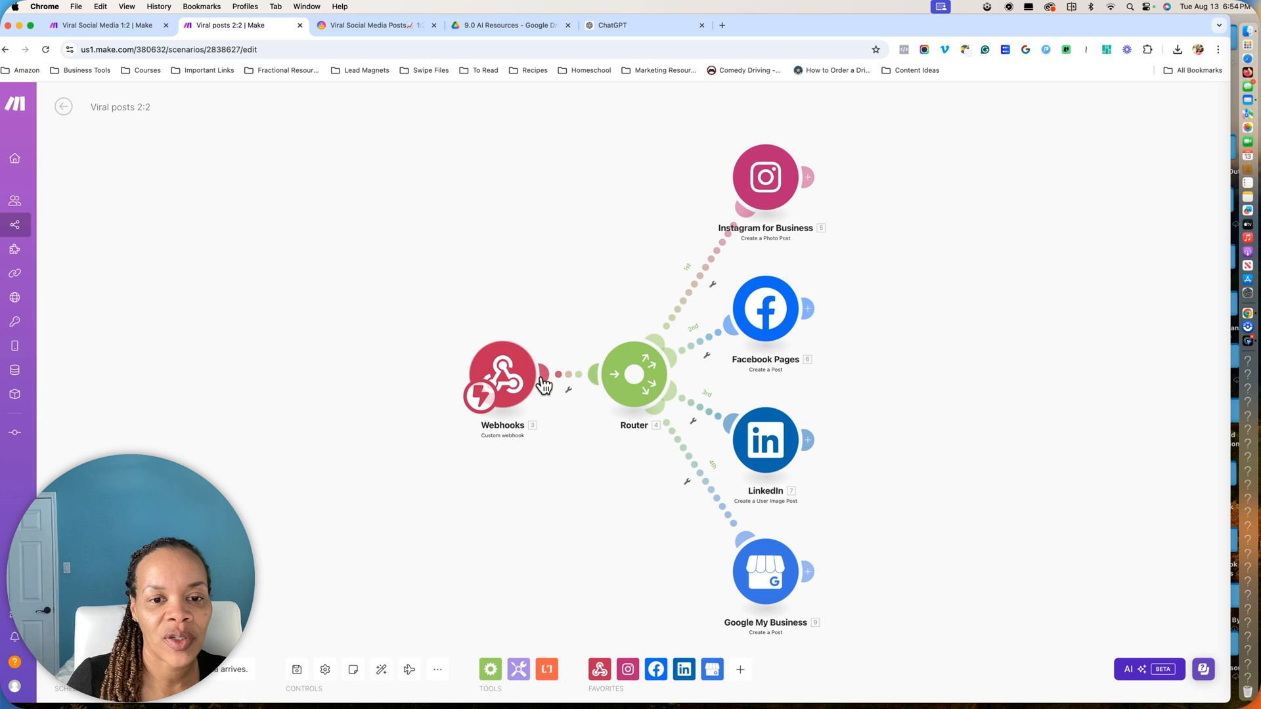
Run only the Webhooks module and have it wait for new data instead of using the existing queue
{"action": "right_click", "coordinate": [515, 369]}
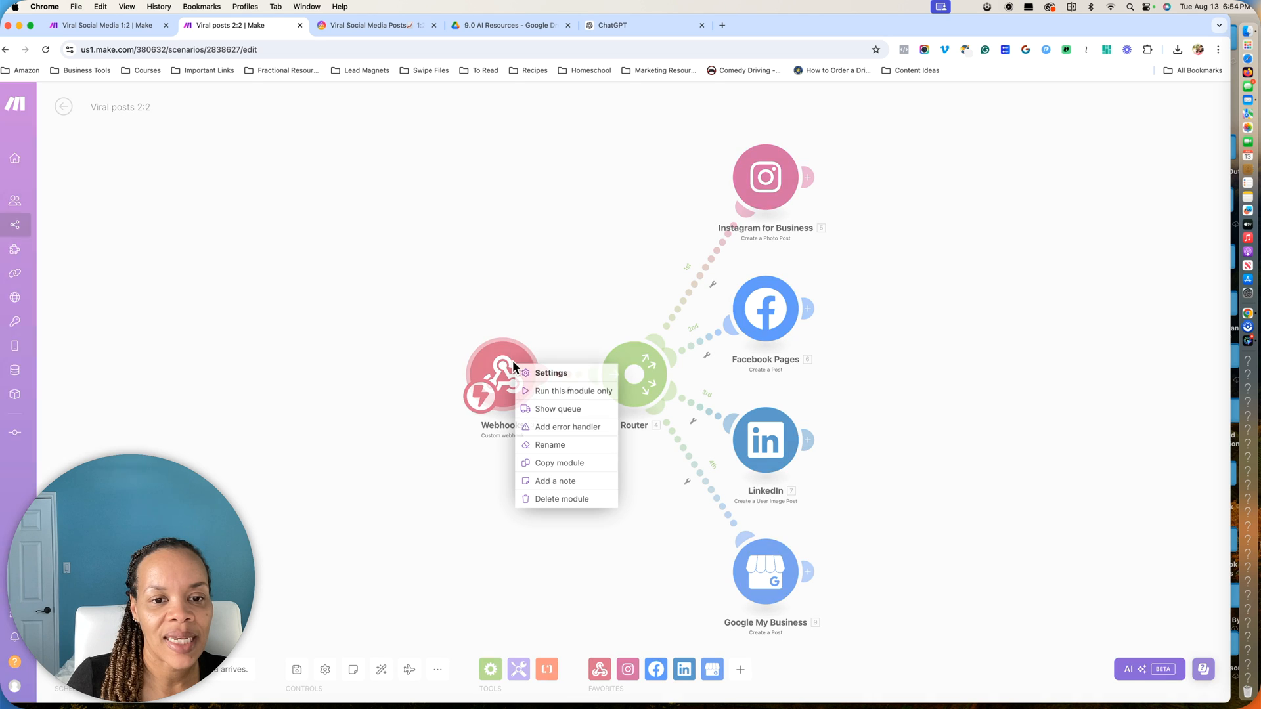
{"action": "left_click", "coordinate": [559, 392]}
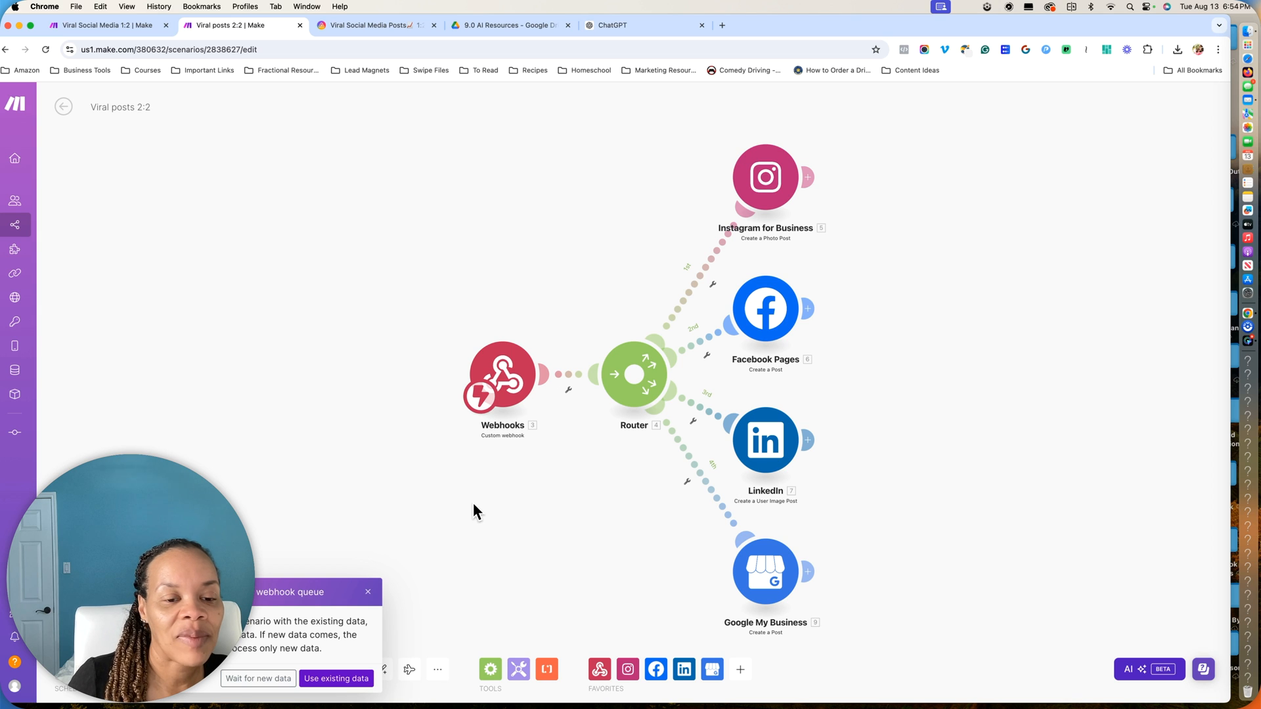
{"action": "left_click", "coordinate": [257, 678]}
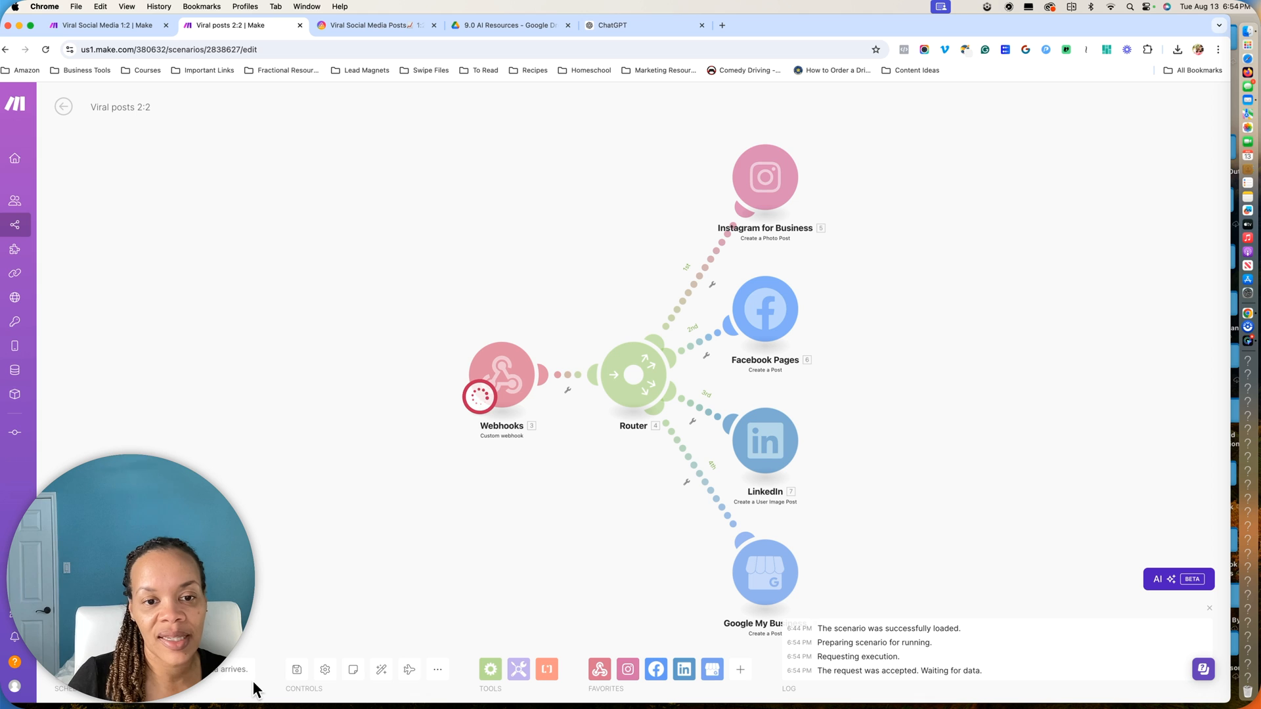
Switch to the Viral Social Media Posts datasheet in AITable and set the first record's Status to Approved
{"action": "left_click", "coordinate": [353, 29]}
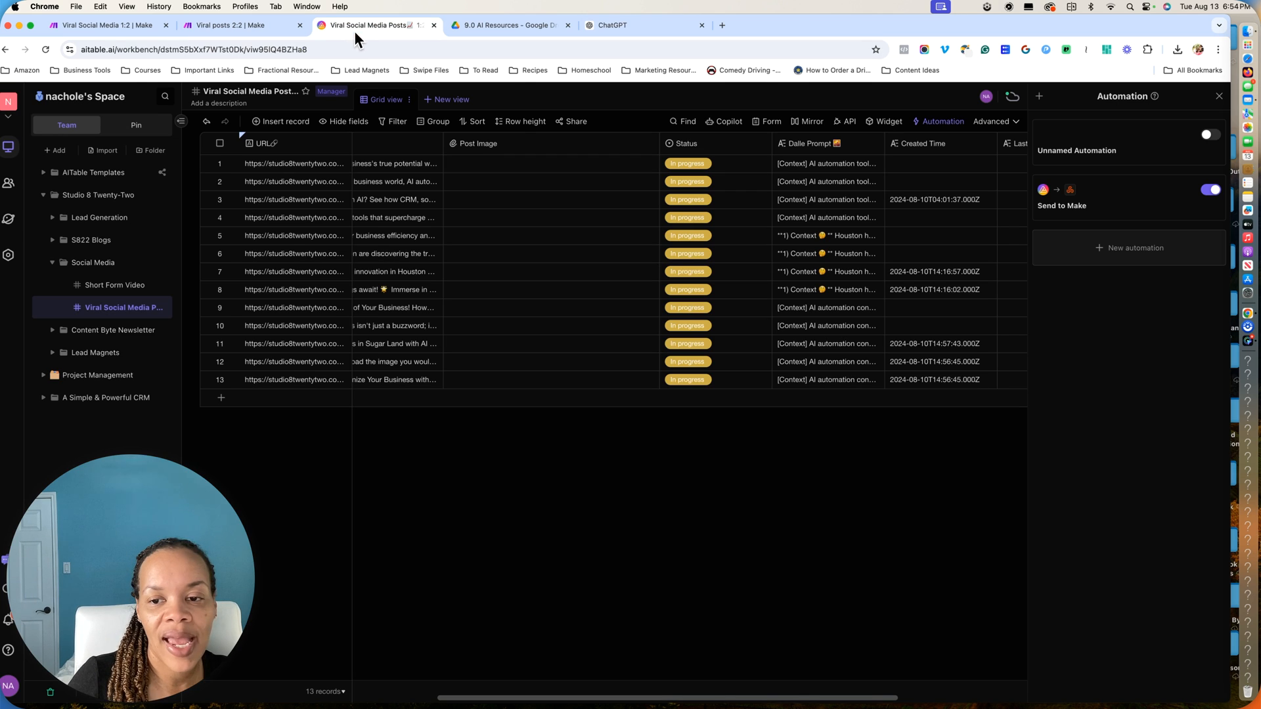
{"action": "left_click", "coordinate": [700, 162]}
{"action": "left_click", "coordinate": [701, 164]}
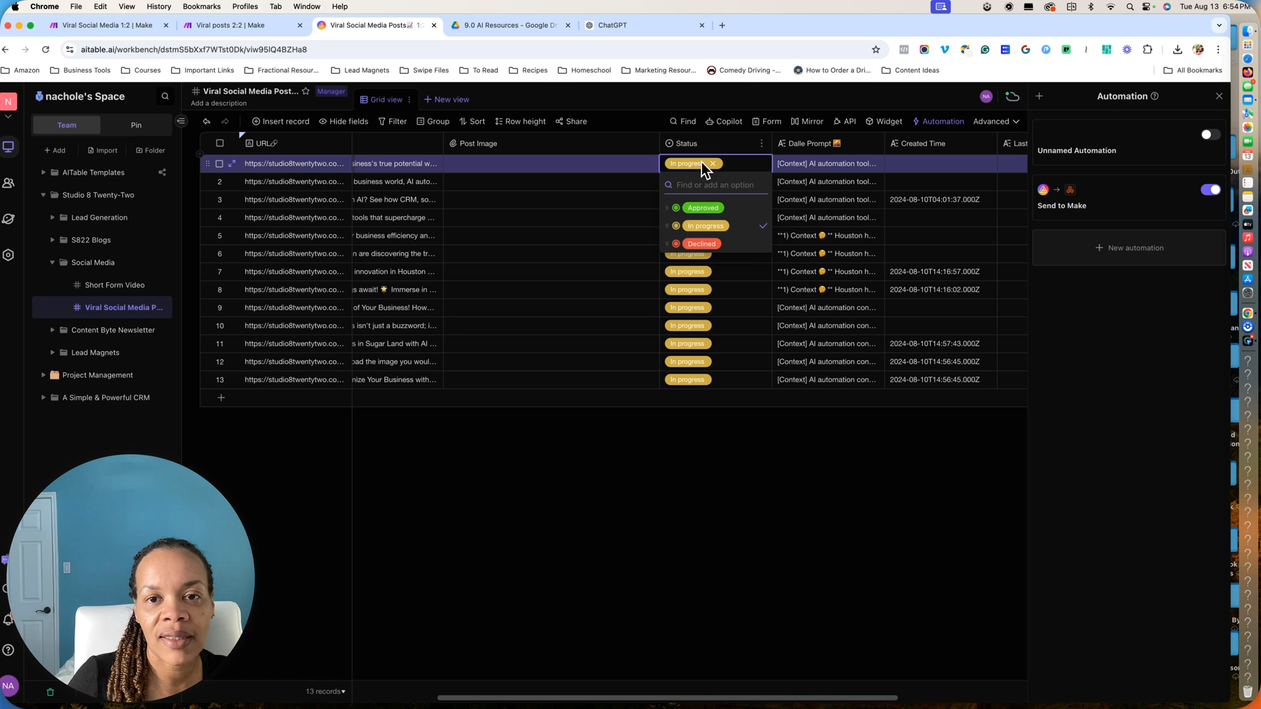
{"action": "left_click", "coordinate": [702, 208]}
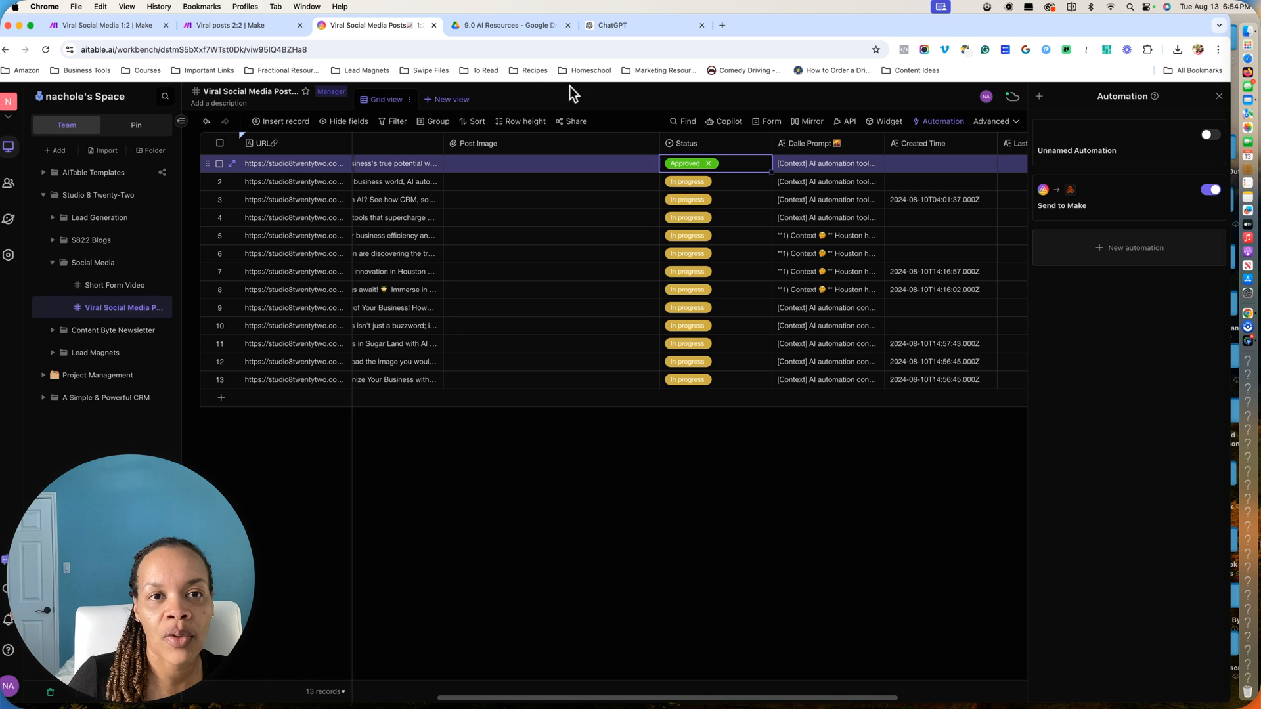
Inspect the Webhooks module's output bundle in Make's Viral posts 2:2 scenario, close it and return to the AITable datasheet
{"action": "left_click", "coordinate": [236, 27]}
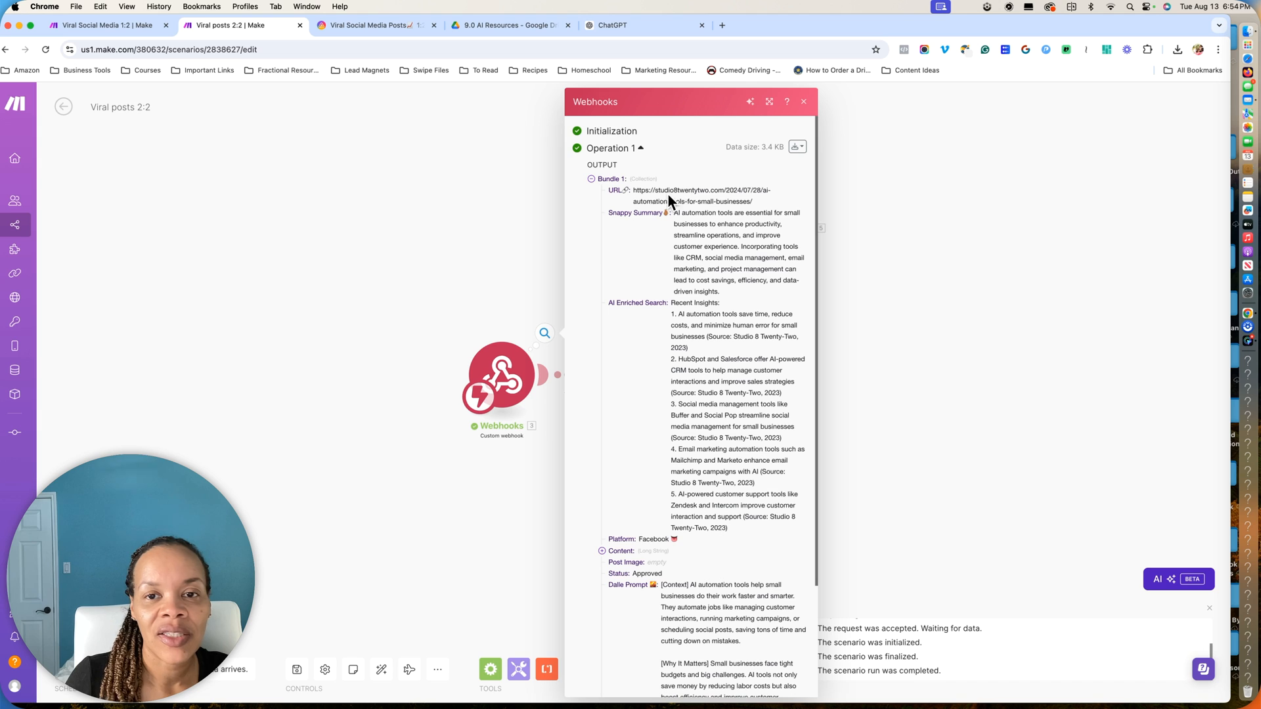
{"action": "left_click", "coordinate": [804, 102]}
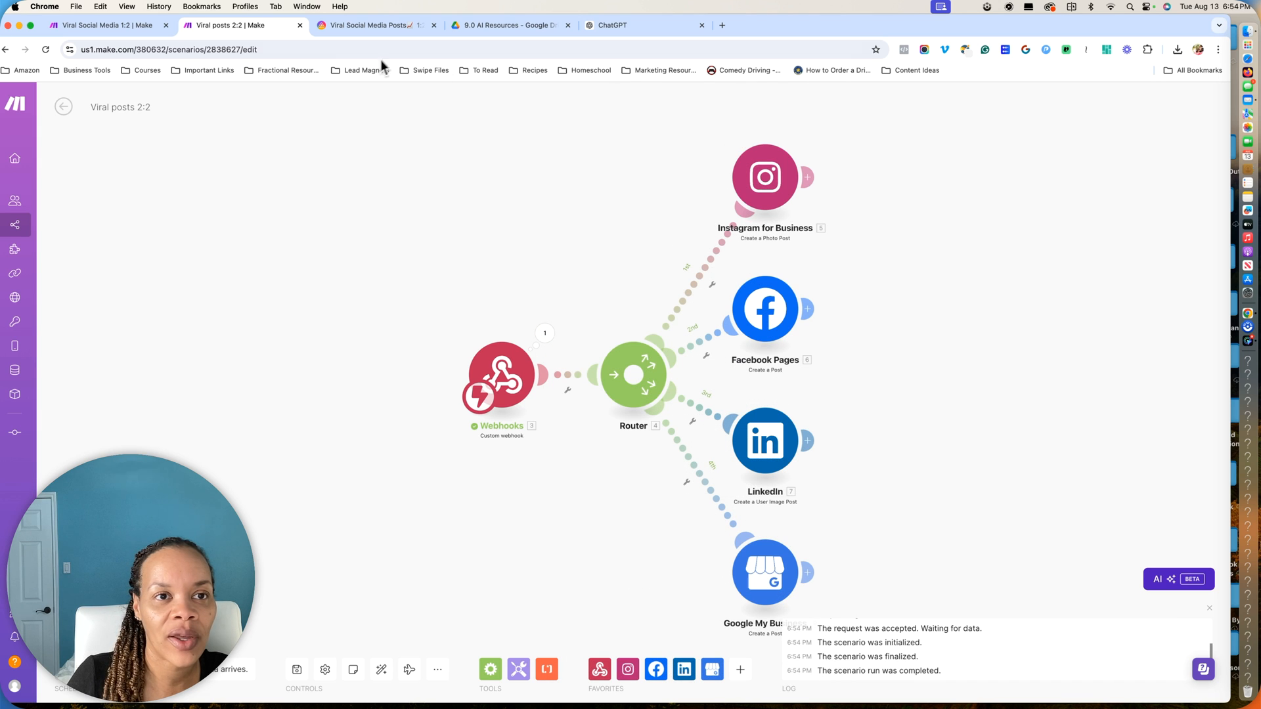
{"action": "left_click", "coordinate": [357, 26]}
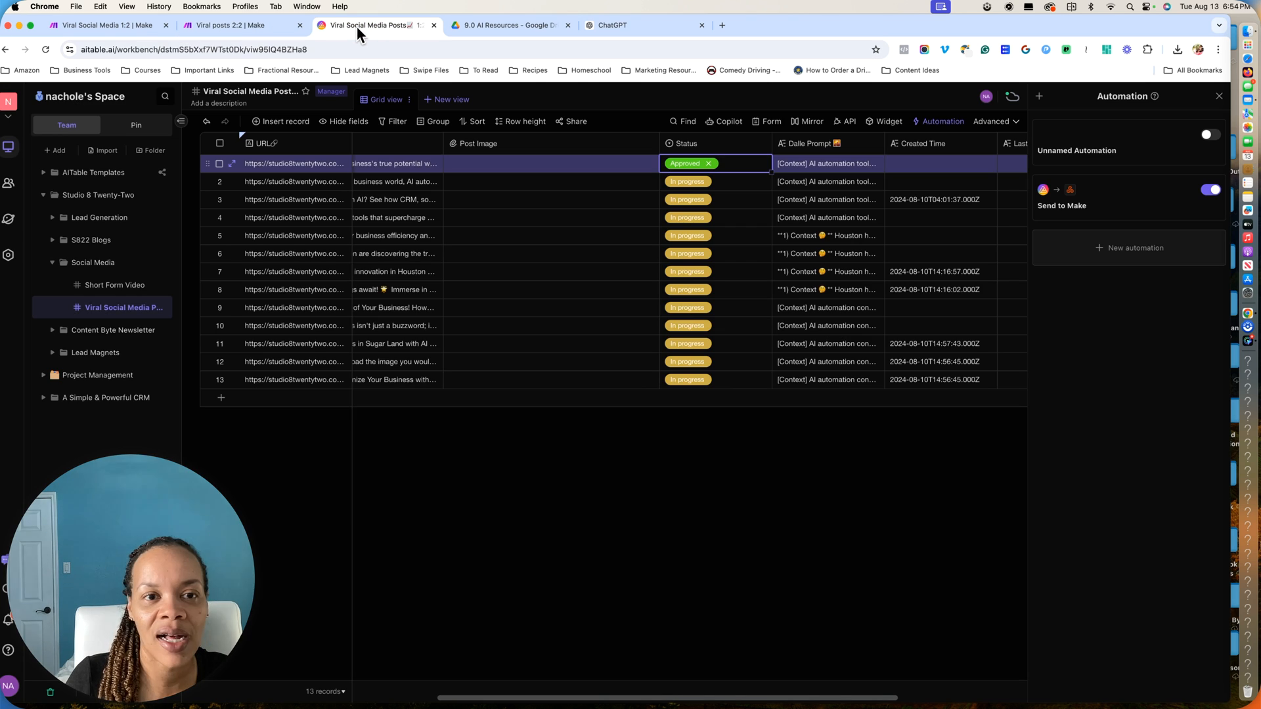